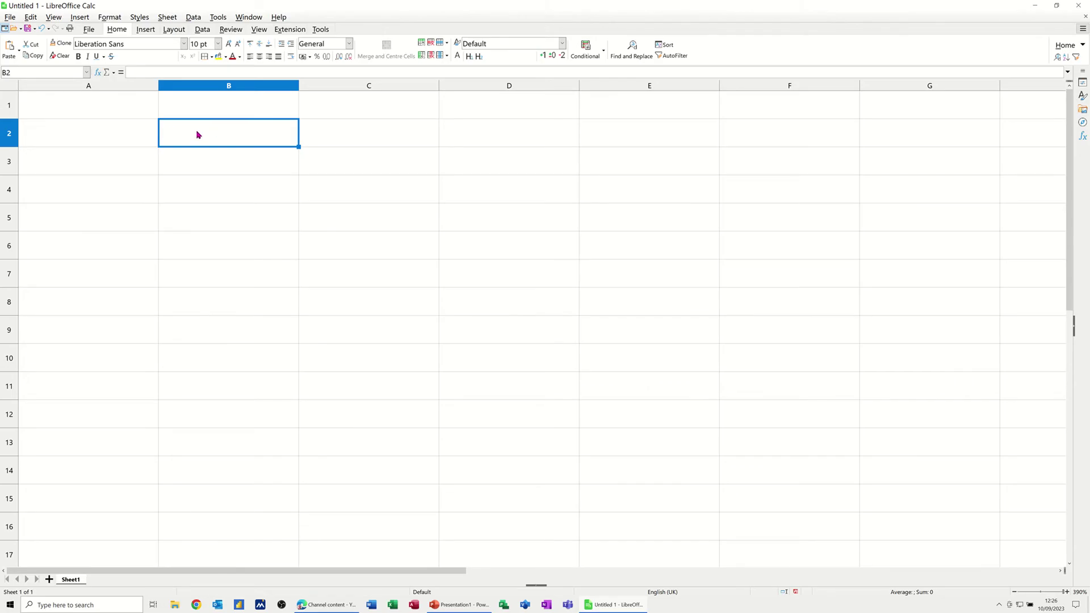
Enter Mon in B2, autofill Tue through Fri to F2, and type Total in G2
{"action": "type", "text": "Mon"}
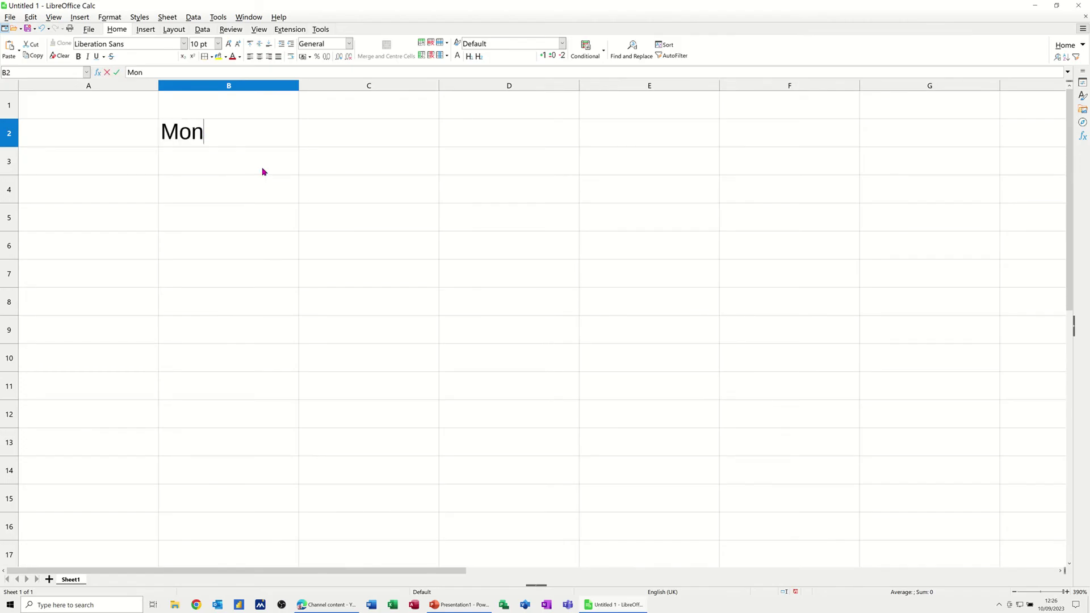
{"action": "key", "text": "Return"}
{"action": "left_click", "coordinate": [276, 130]}
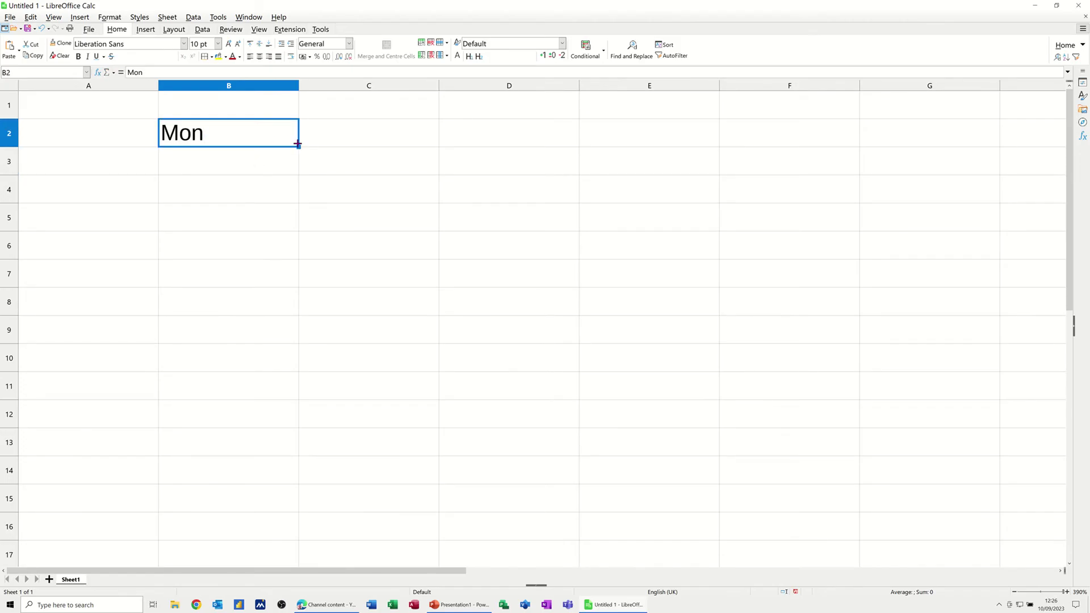
{"action": "left_click_drag", "start_coordinate": [297, 144], "coordinate": [826, 158]}
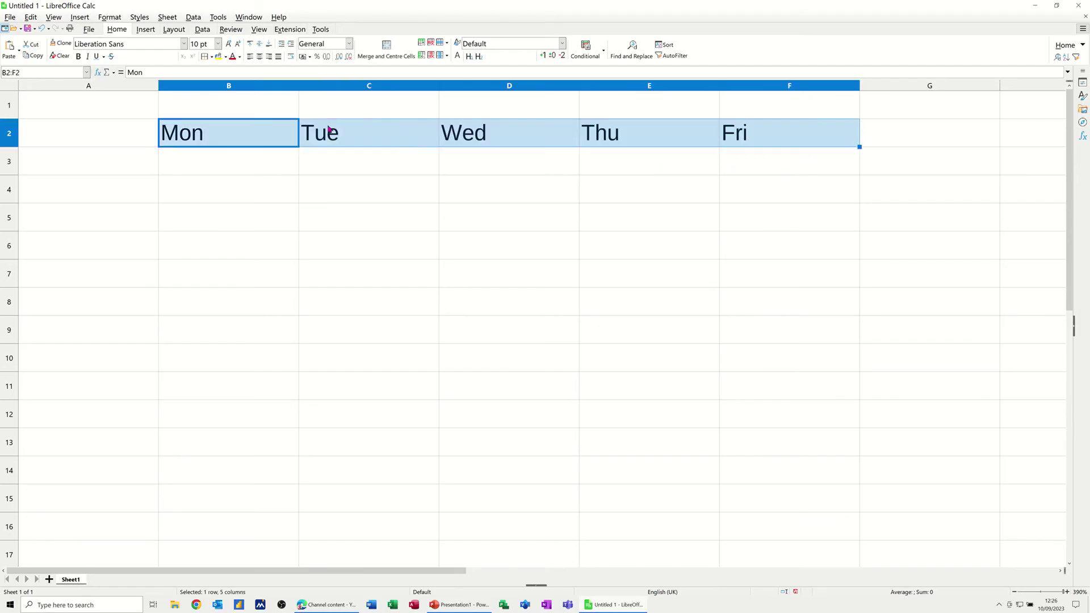
{"action": "left_click", "coordinate": [893, 142]}
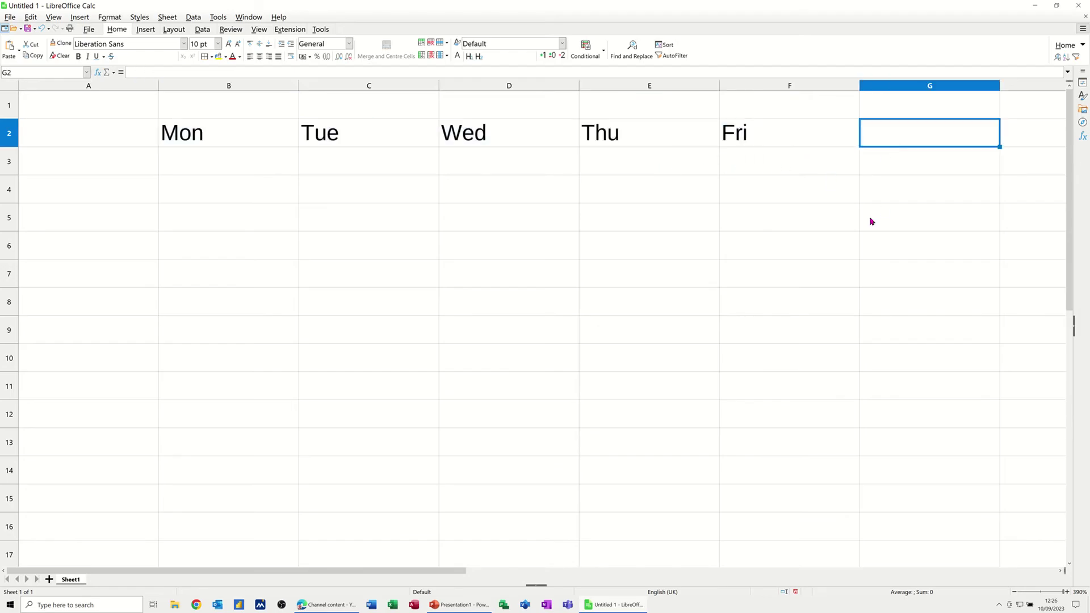
{"action": "type", "text": "Total"}
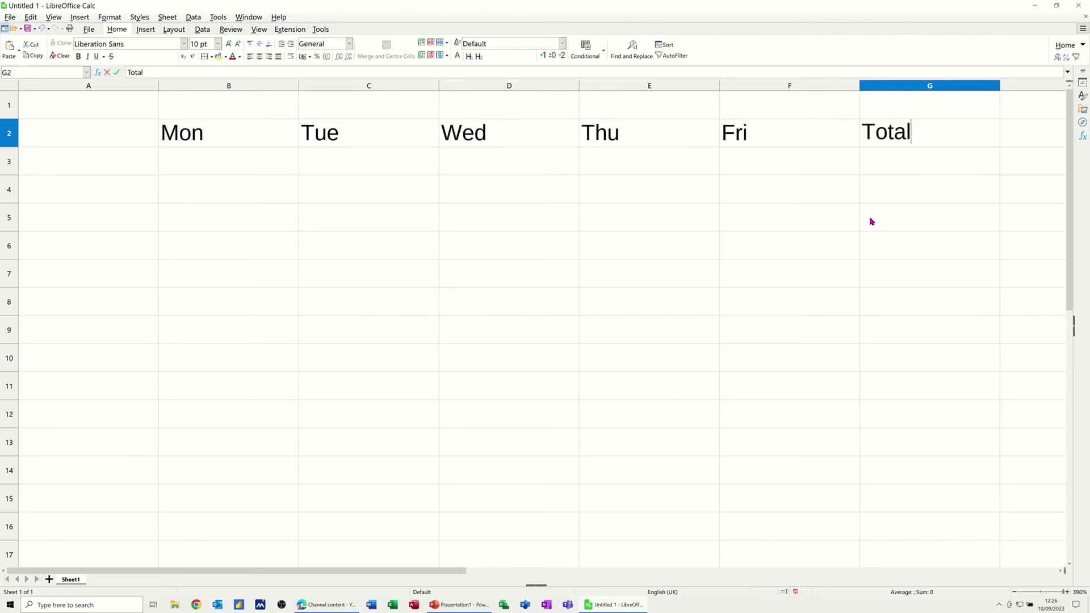
List the expense labels Car, Tax, Gas and Bills down A3:A6
{"action": "left_click", "coordinate": [114, 167]}
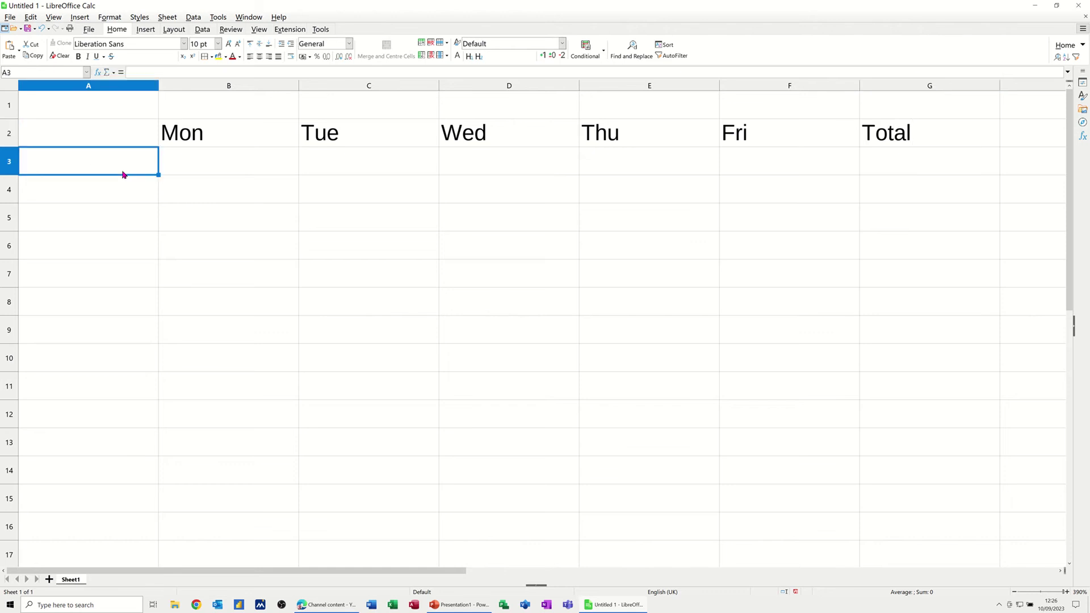
{"action": "type", "text": "Car"}
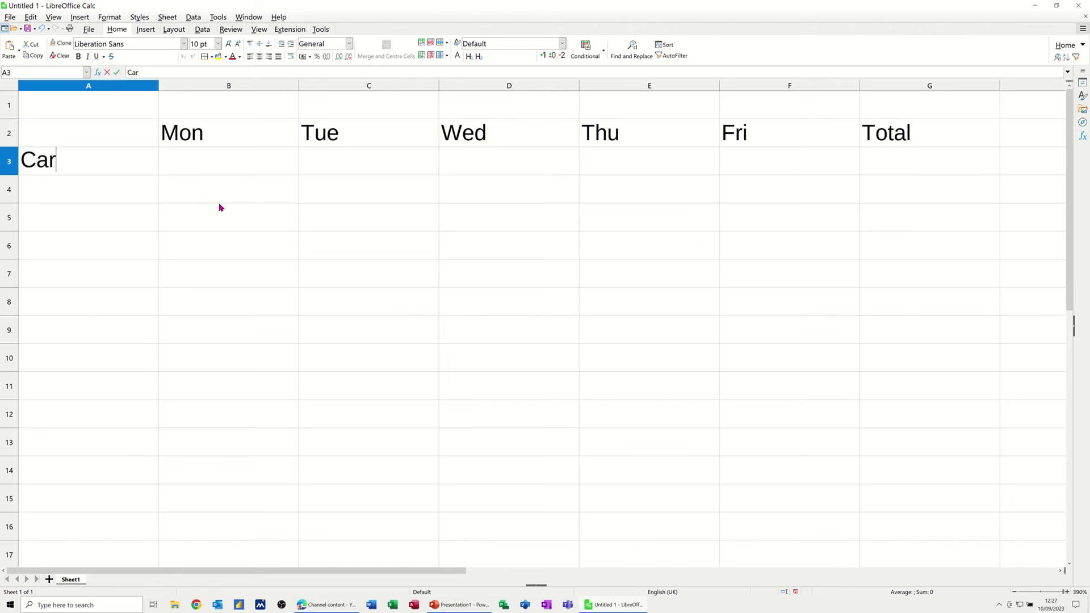
{"action": "key", "text": "Return"}
{"action": "type", "text": "Tax"}
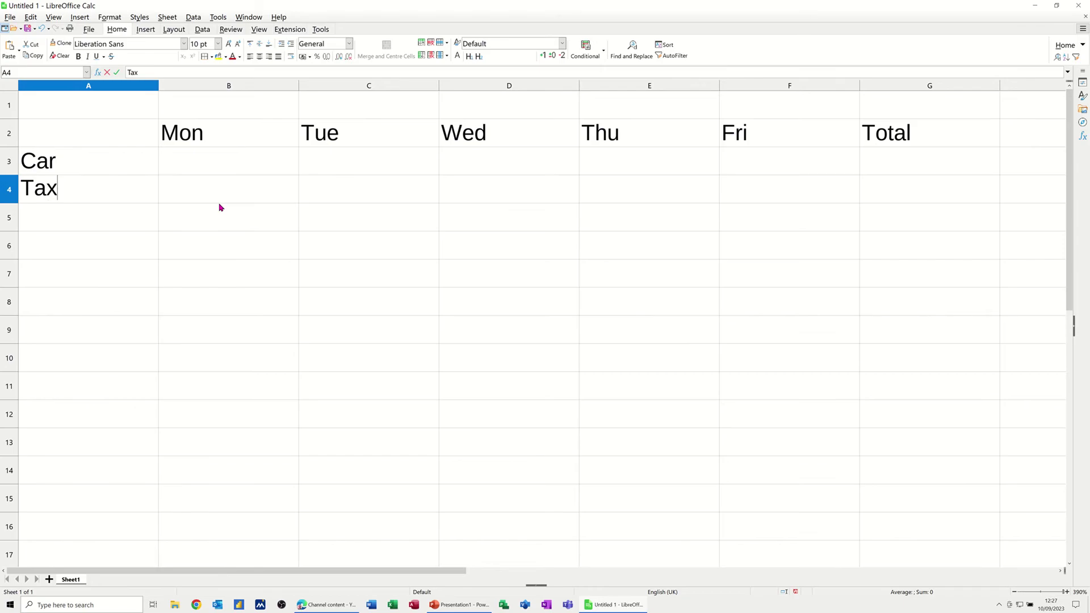
{"action": "key", "text": "Return"}
{"action": "type", "text": "Gas"}
{"action": "key", "text": "Return"}
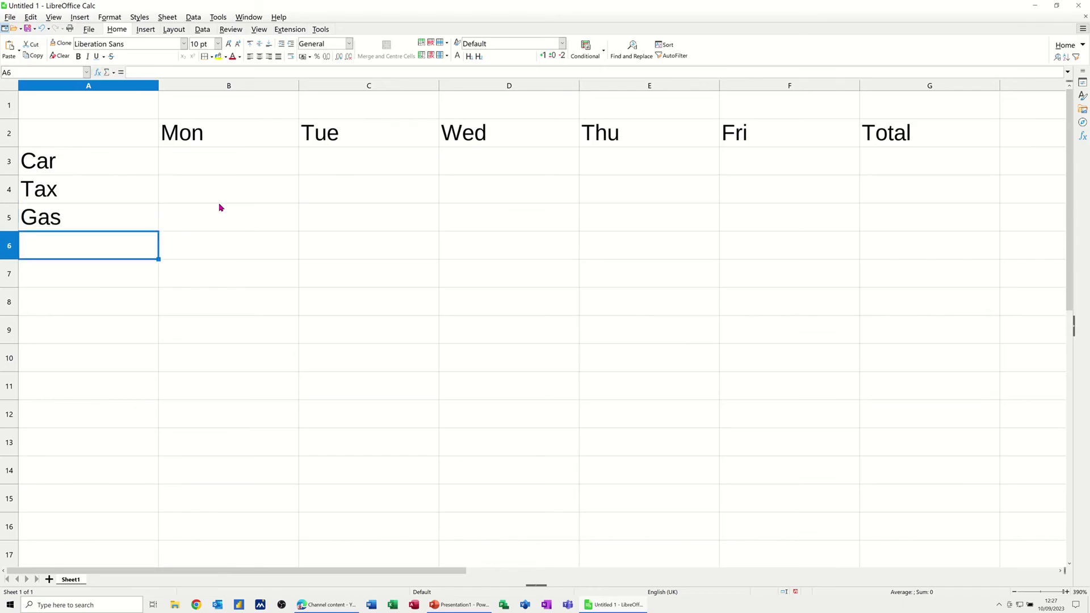
{"action": "type", "text": "Bills"}
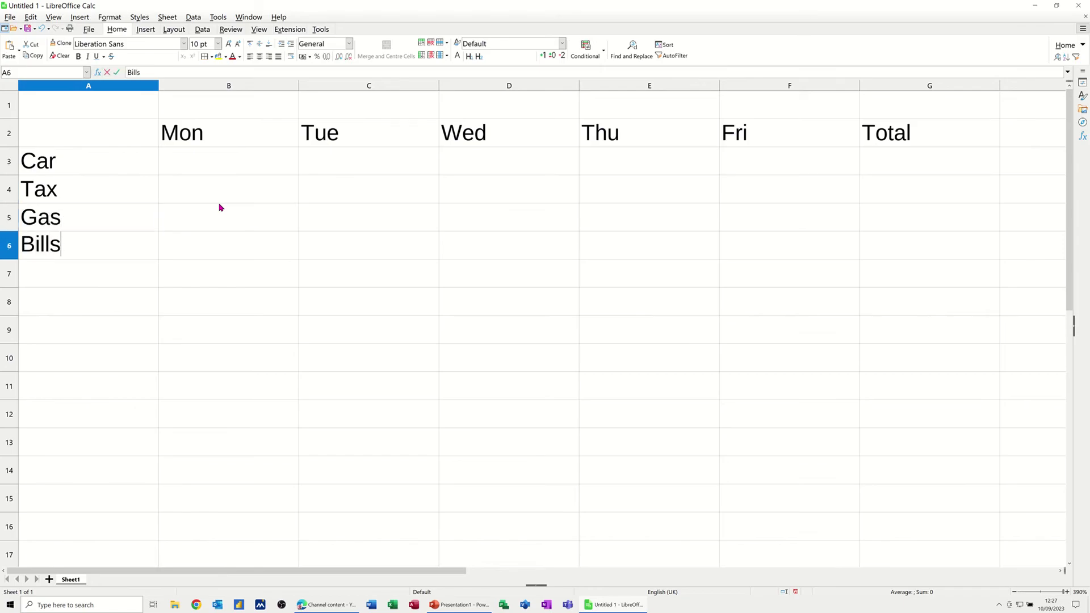
{"action": "key", "text": "Return"}
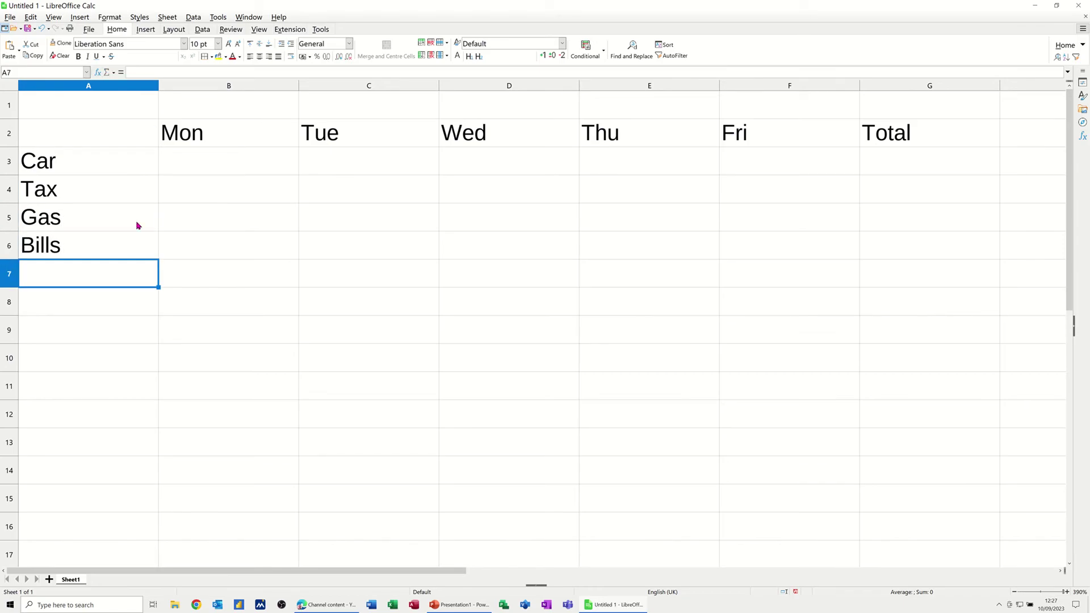
Add the summary labels Total, Average, Max, Min and Count down A7:A11
{"action": "type", "text": "Total"}
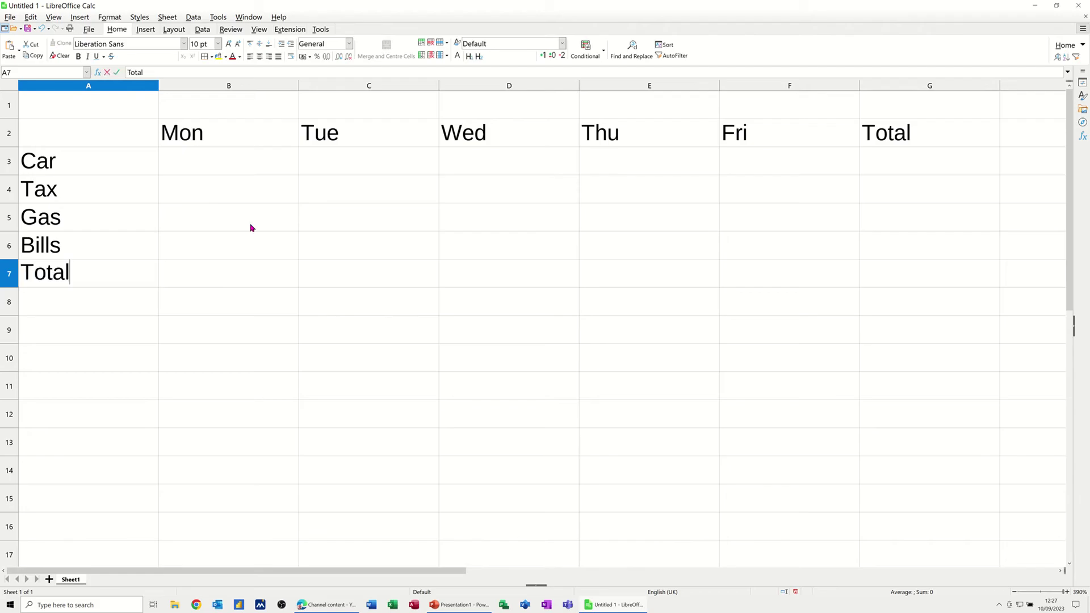
{"action": "key", "text": "Return"}
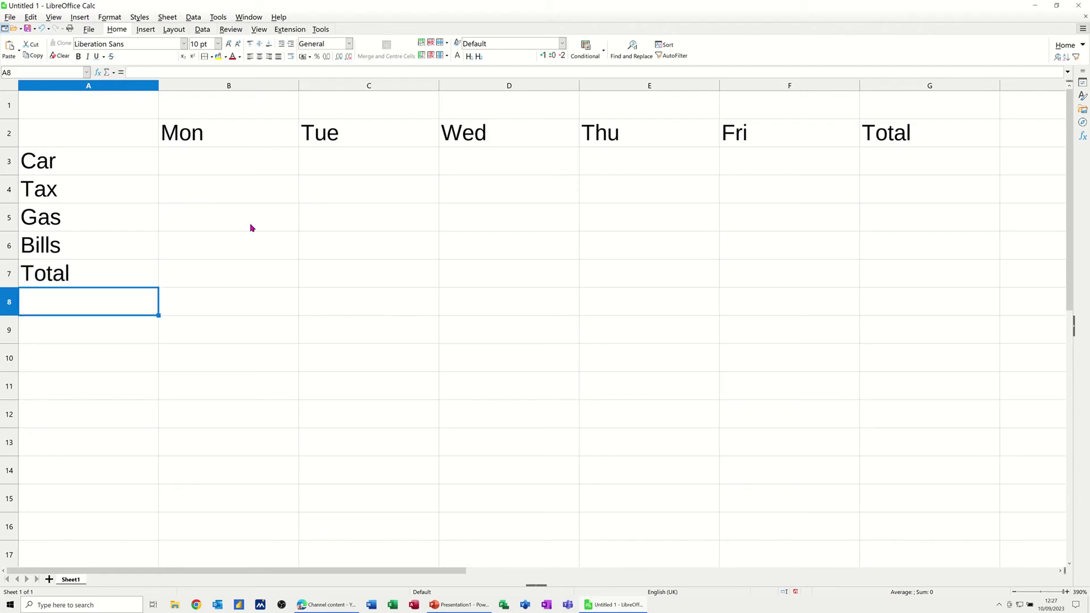
{"action": "type", "text": "Average"}
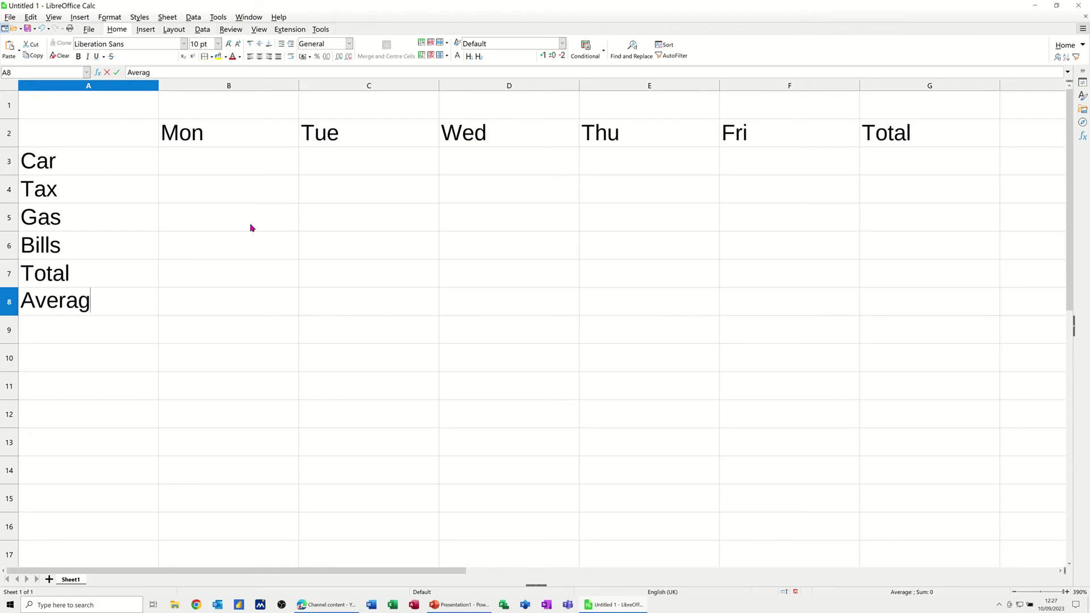
{"action": "key", "text": "Return"}
{"action": "type", "text": "Max"}
{"action": "key", "text": "Return"}
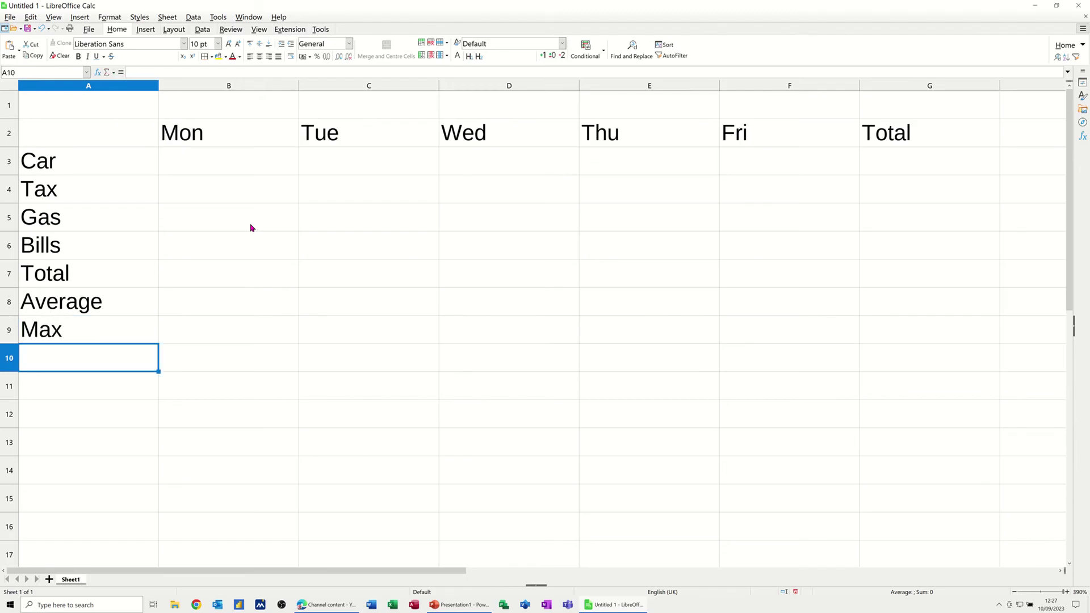
{"action": "type", "text": "Min"}
{"action": "key", "text": "Return"}
{"action": "type", "text": "Co"}
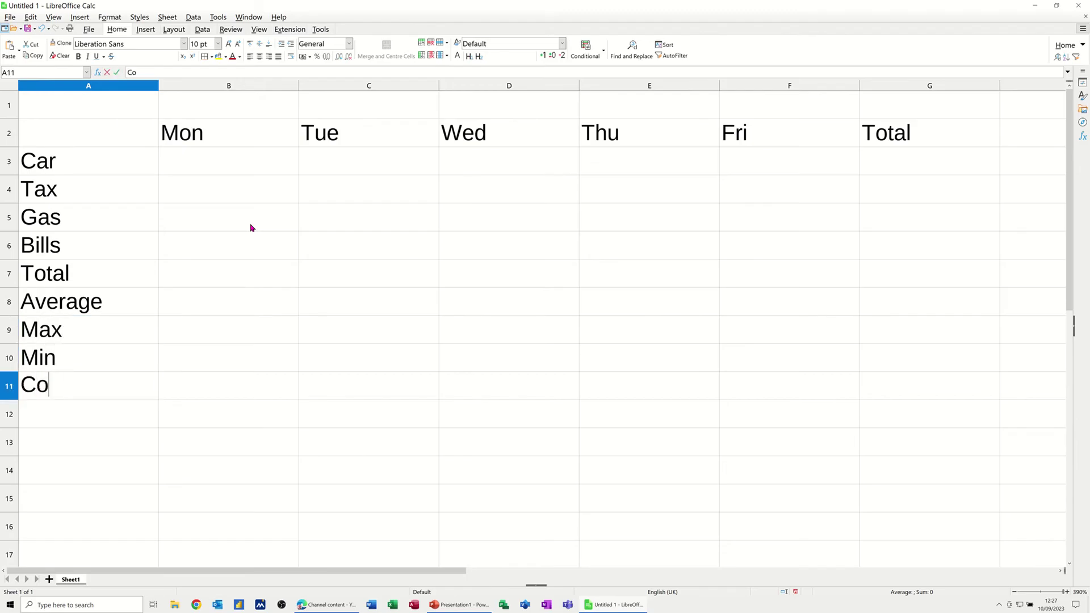
{"action": "type", "text": "unt"}
{"action": "key", "text": "Return"}
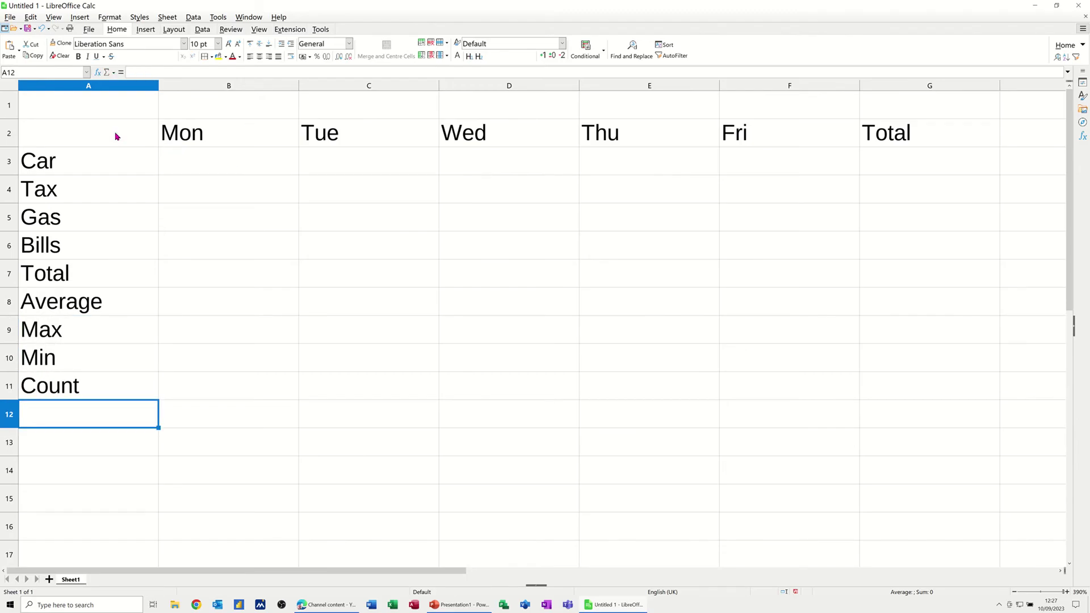
Apply All Borders to every cell of the table A2:G11
{"action": "left_click_drag", "start_coordinate": [101, 137], "coordinate": [876, 382]}
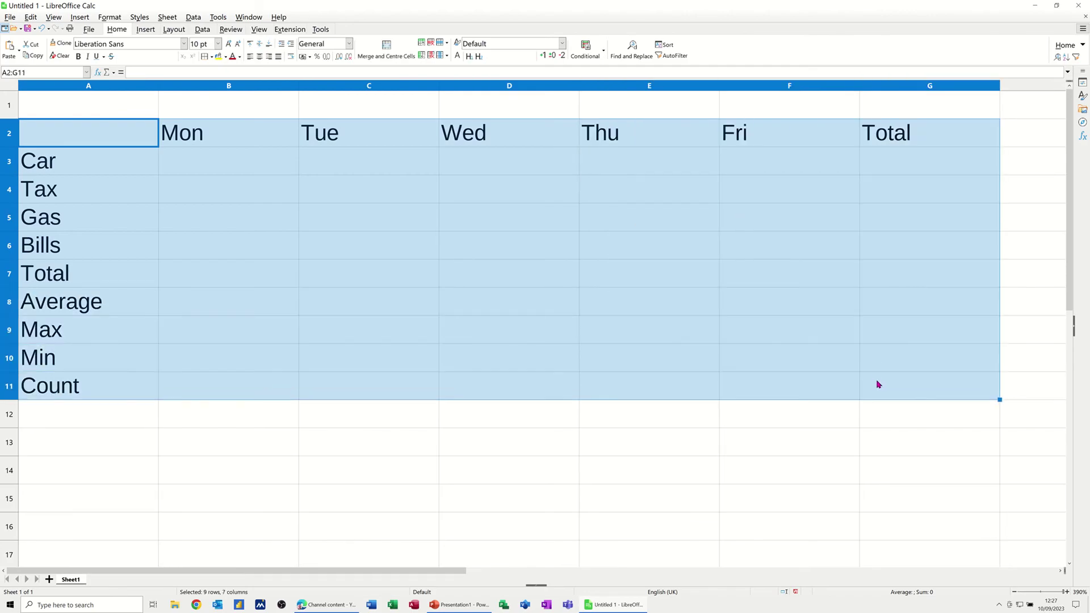
{"action": "left_click", "coordinate": [212, 57]}
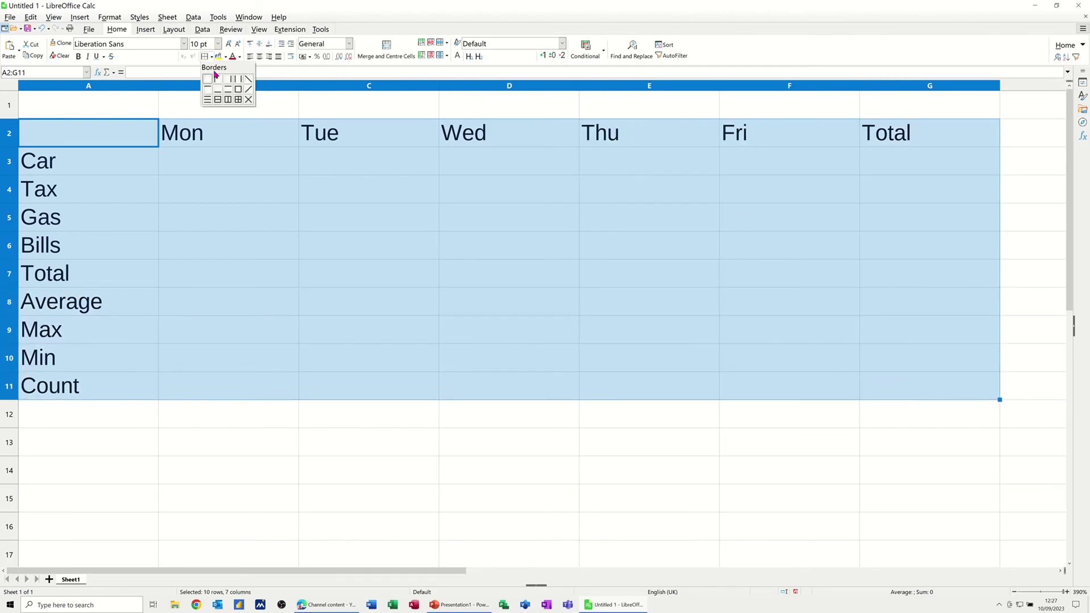
{"action": "left_click", "coordinate": [239, 100]}
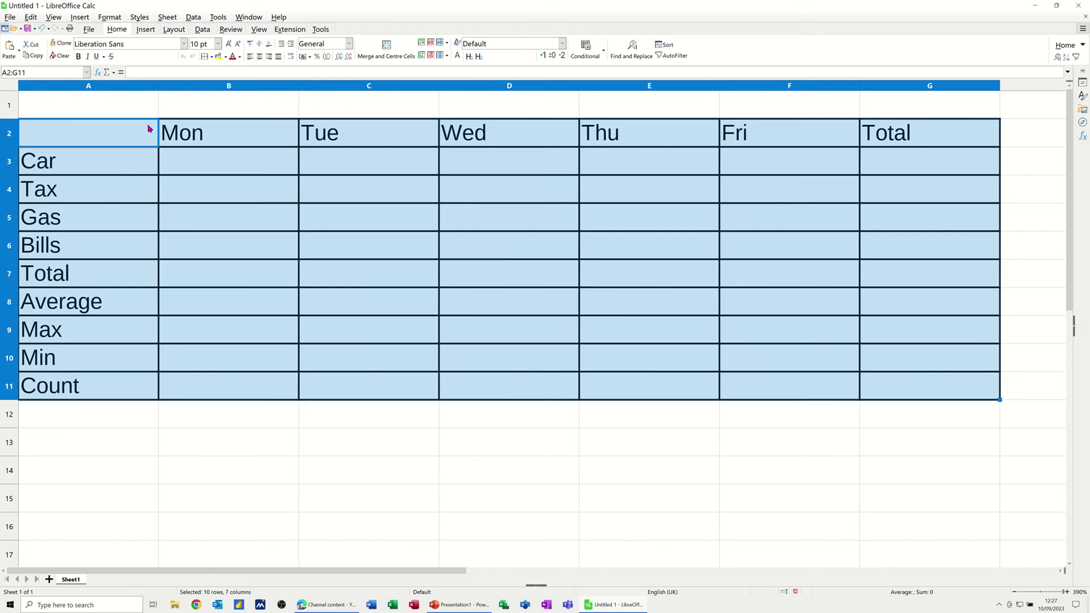
{"action": "left_click", "coordinate": [98, 111]}
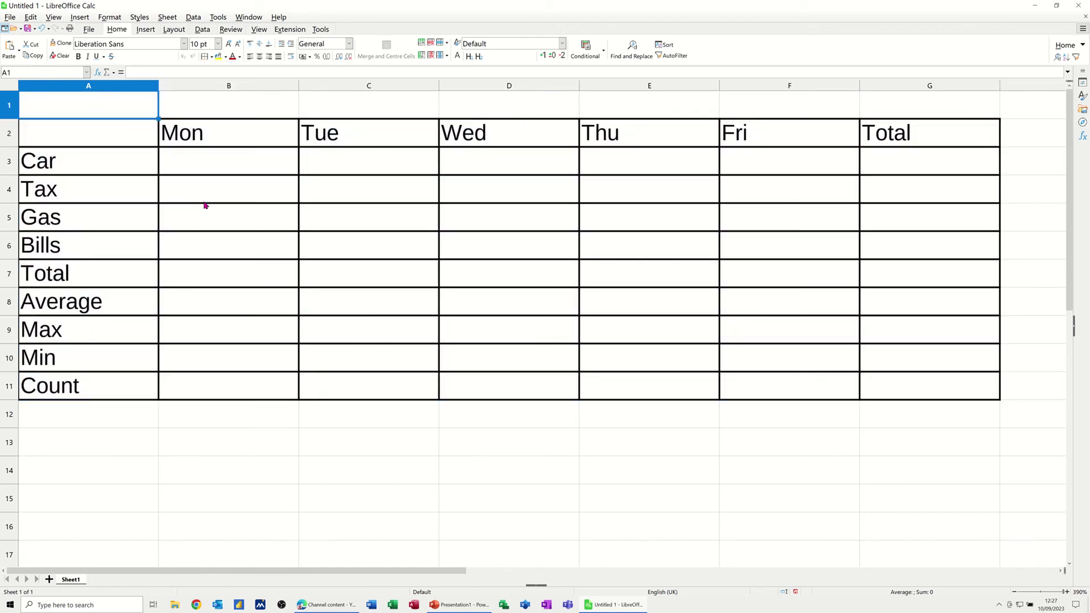
Enter the title 'Weekly Budget' in A1 and merge and centre it across A1:G1
{"action": "type", "text": "Week"}
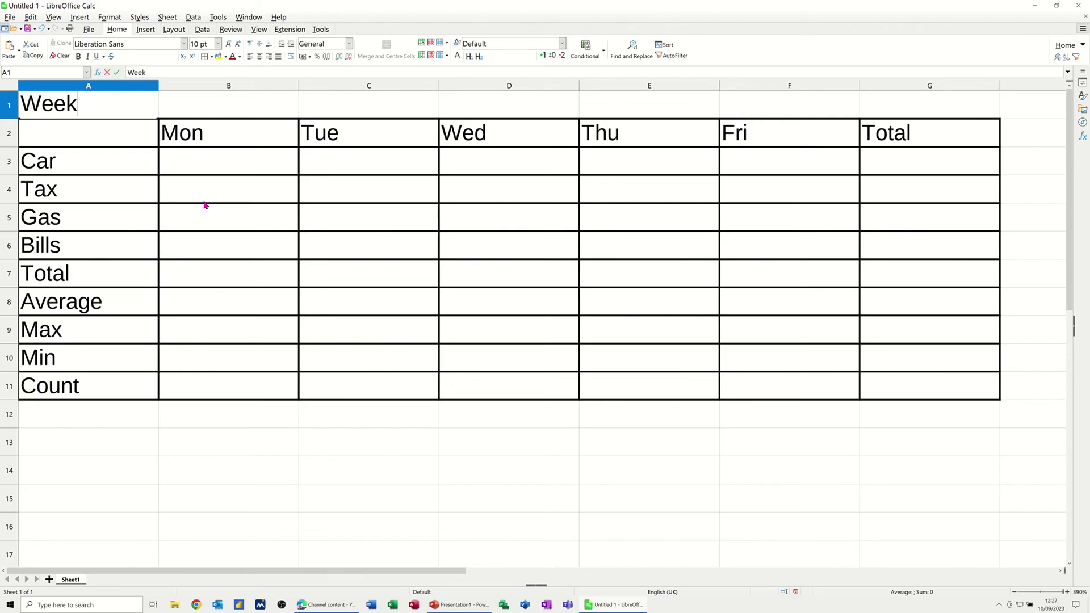
{"action": "type", "text": "ly Budget"}
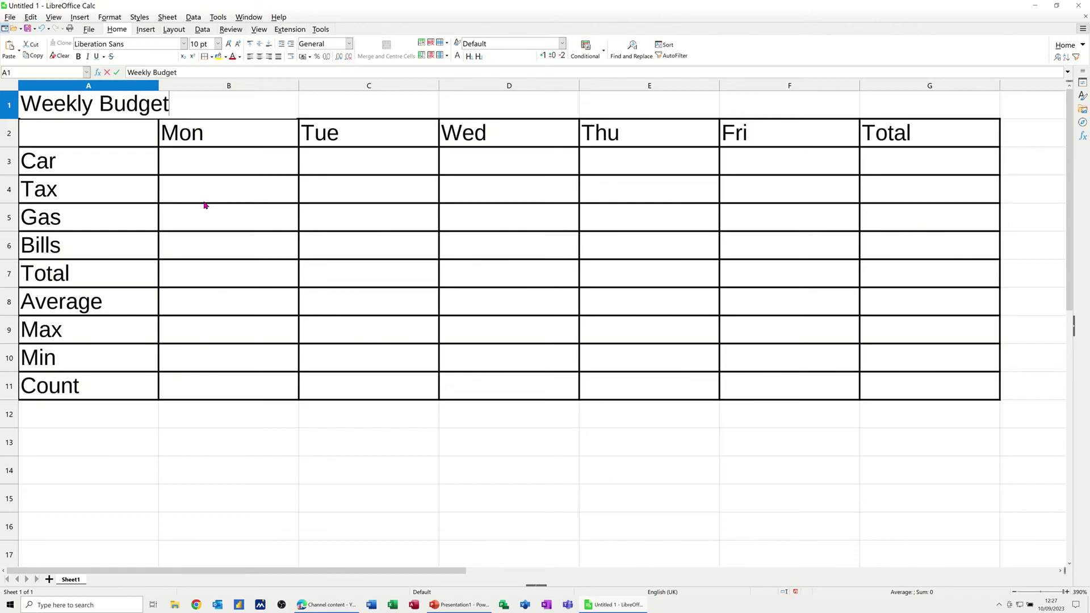
{"action": "key", "text": "Return"}
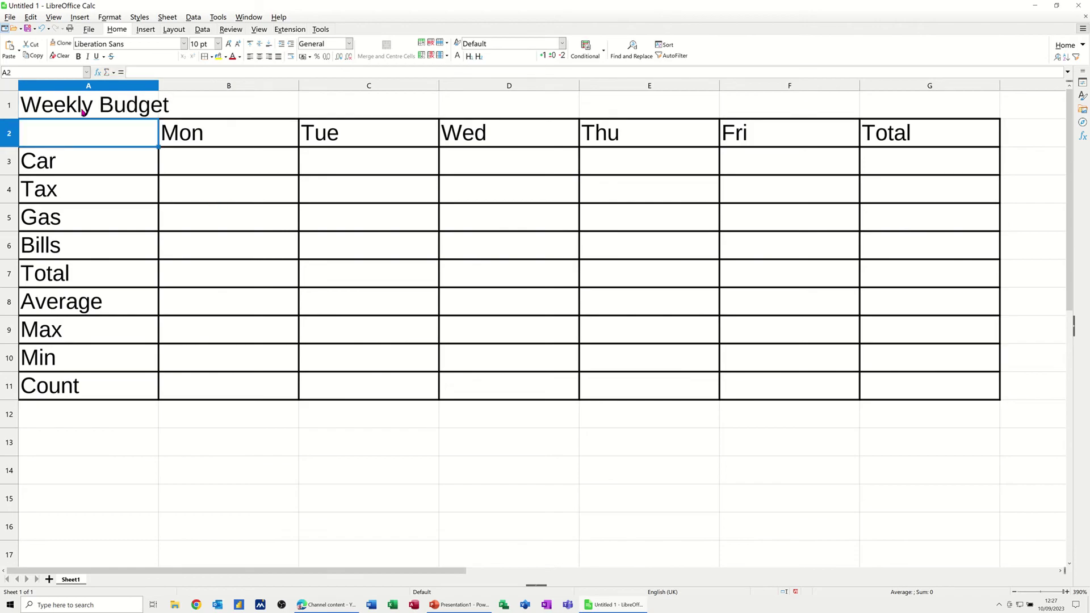
{"action": "left_click_drag", "start_coordinate": [84, 111], "coordinate": [875, 105]}
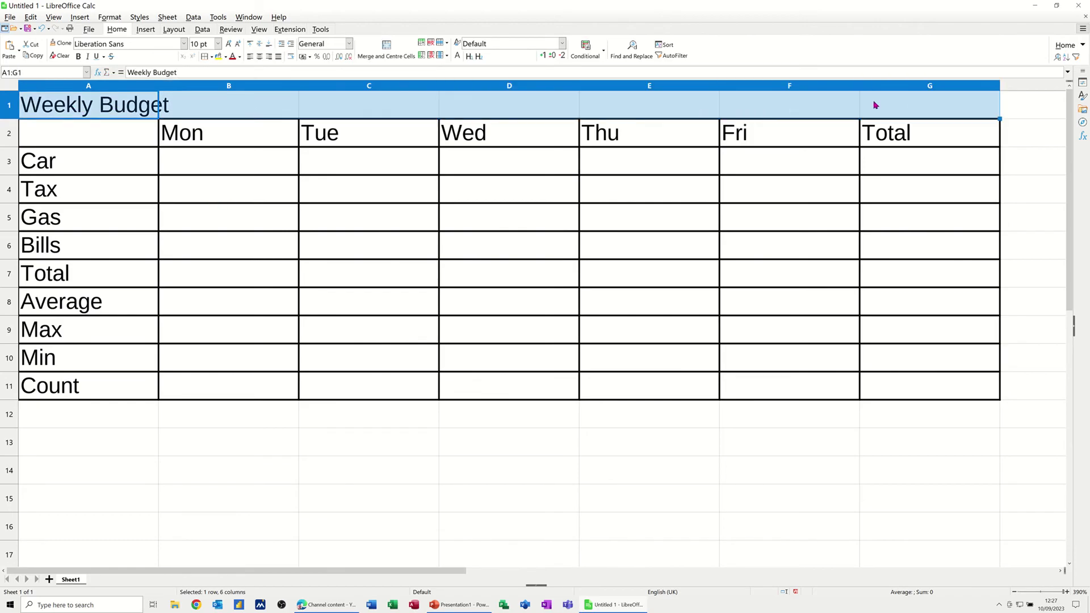
{"action": "left_click", "coordinate": [385, 47]}
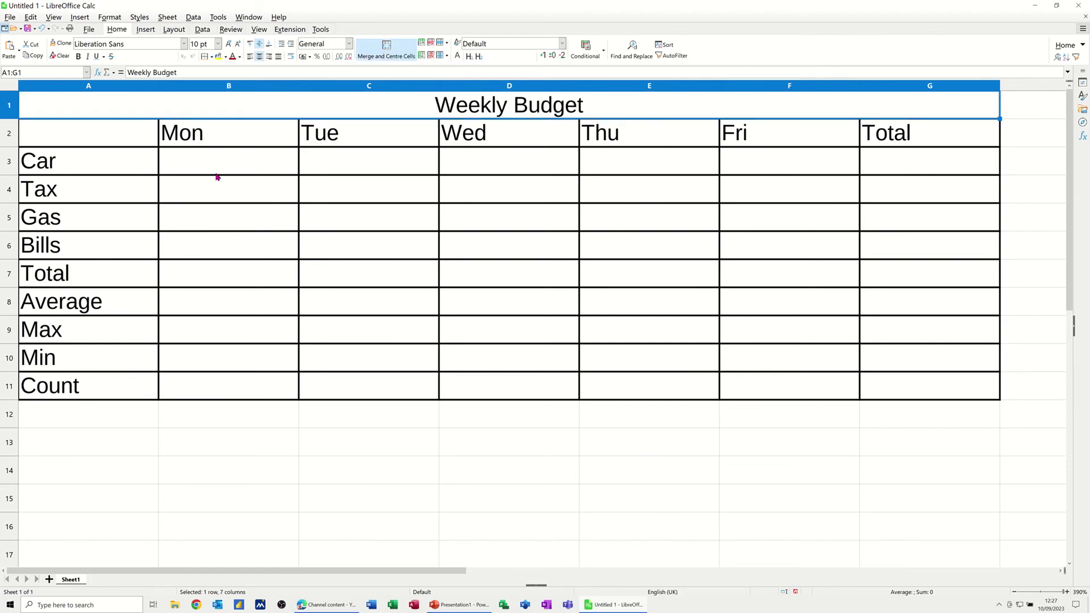
Fill the expense cells B3:F6 with a yellow background
{"action": "left_click_drag", "start_coordinate": [199, 165], "coordinate": [838, 248]}
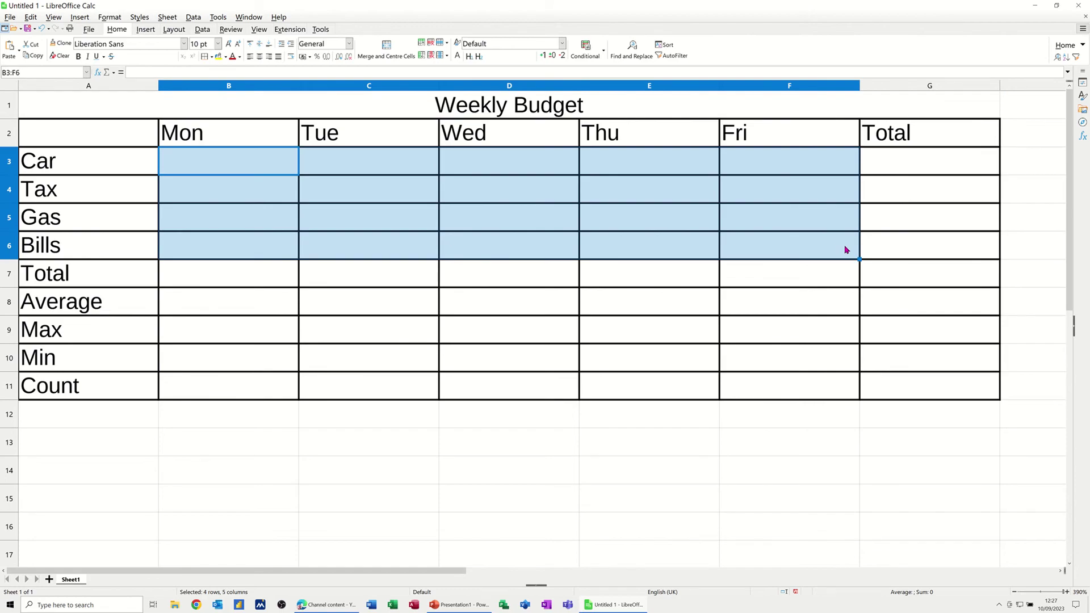
{"action": "left_click", "coordinate": [226, 59]}
{"action": "left_click", "coordinate": [231, 130]}
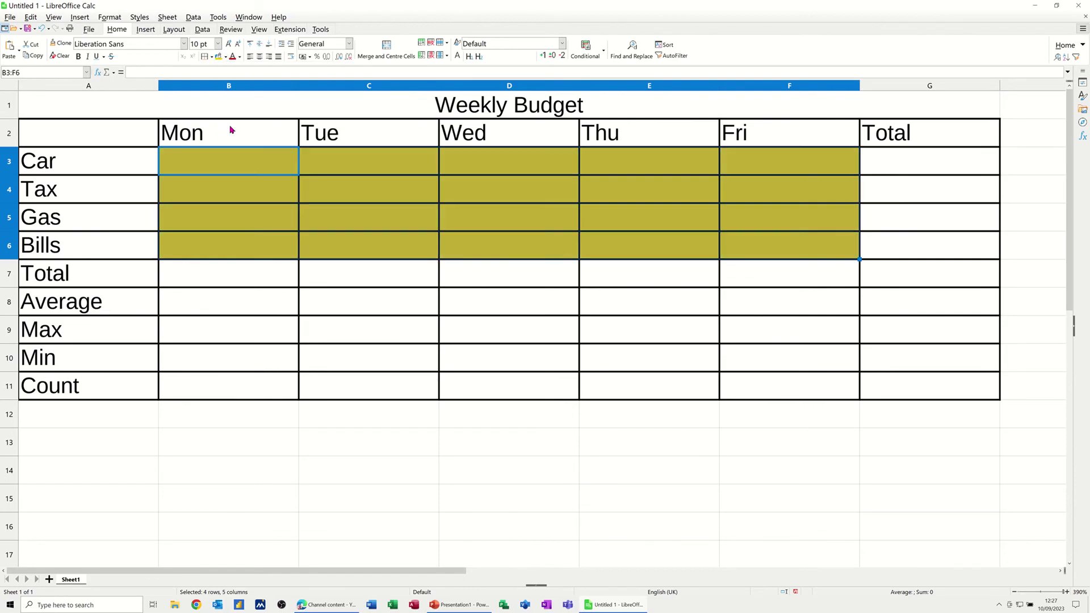
{"action": "left_click", "coordinate": [241, 243]}
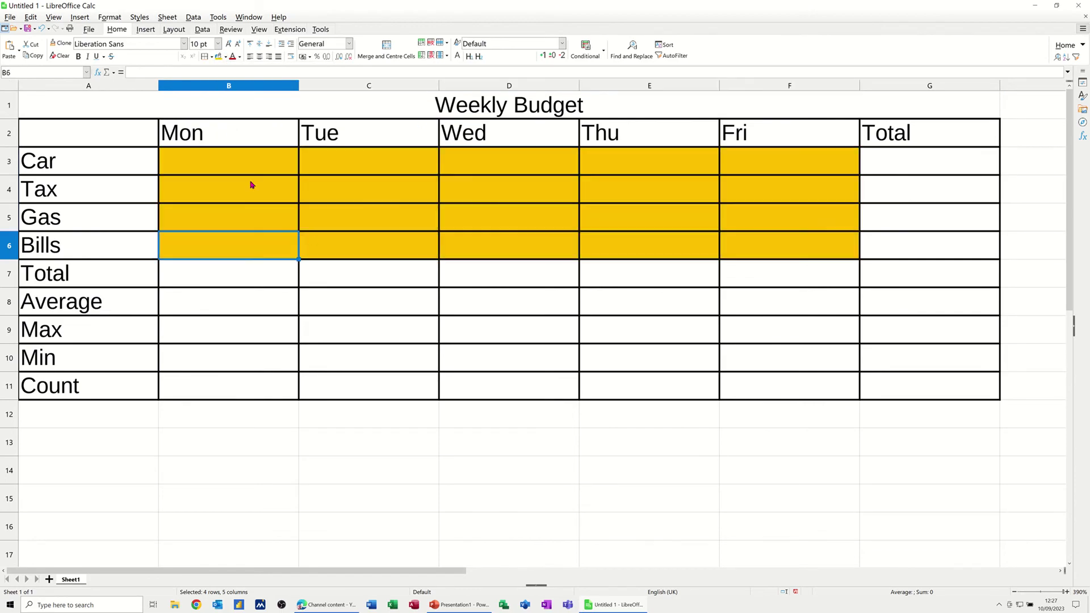
{"action": "left_click", "coordinate": [196, 278]}
{"action": "left_click", "coordinate": [199, 164]}
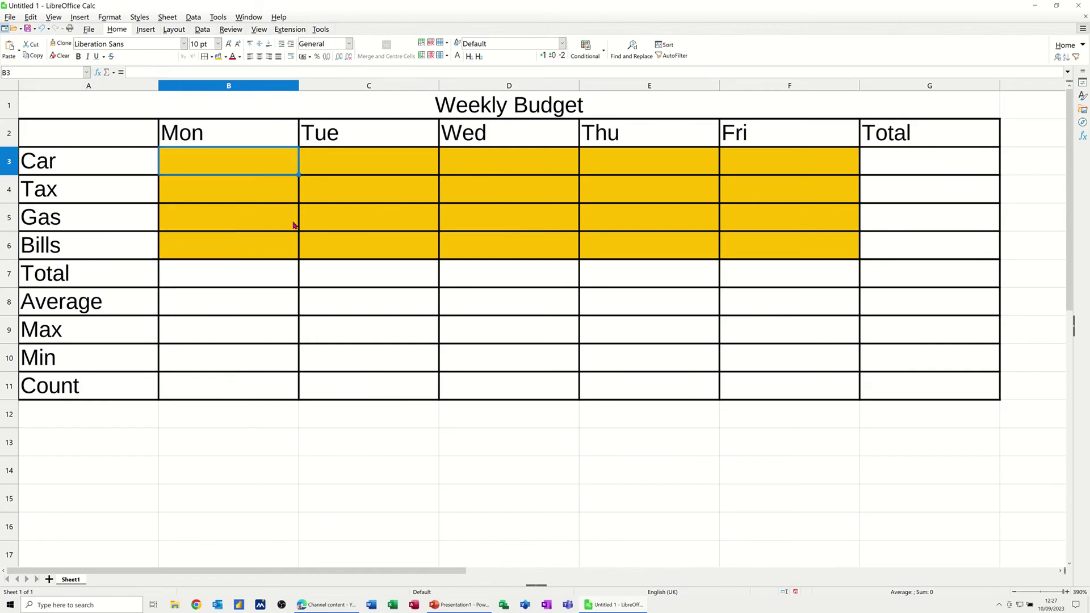
Fill the Car row with 10 to 14 from Monday to Friday
{"action": "type", "text": "10"}
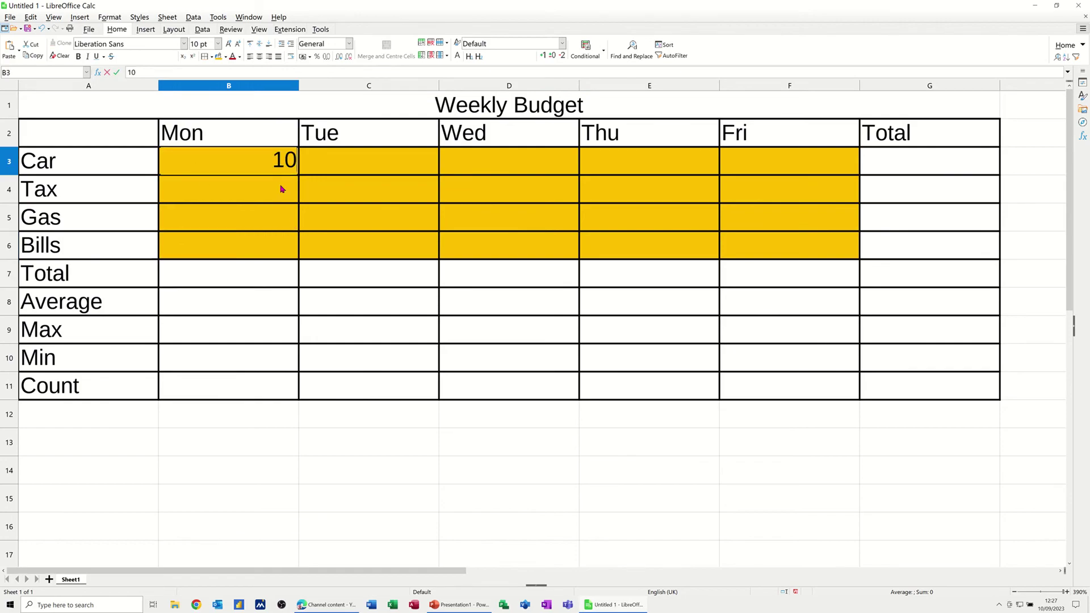
{"action": "key", "text": "Return"}
{"action": "left_click", "coordinate": [277, 165]}
{"action": "left_click_drag", "start_coordinate": [298, 175], "coordinate": [799, 174]}
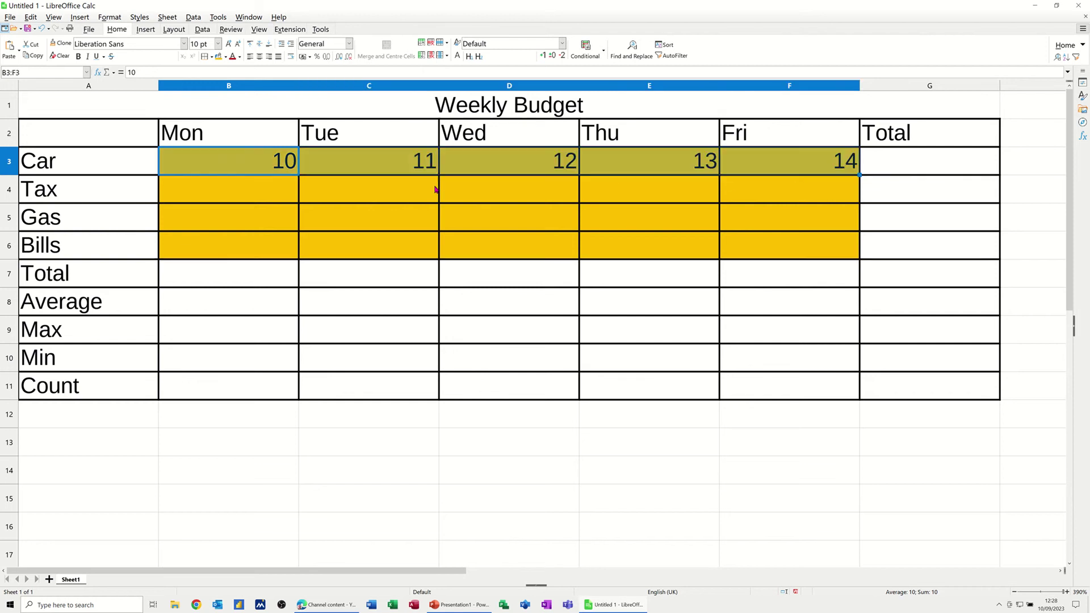
Enter Tax values 10 and 15 and extend the series to 30 on Friday
{"action": "left_click", "coordinate": [213, 195]}
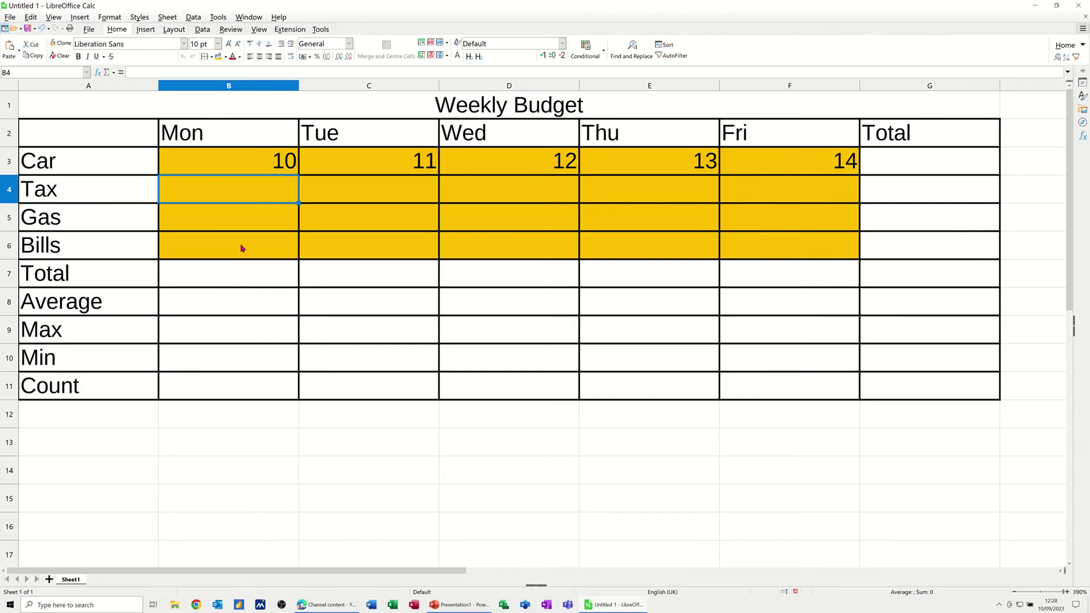
{"action": "type", "text": "10"}
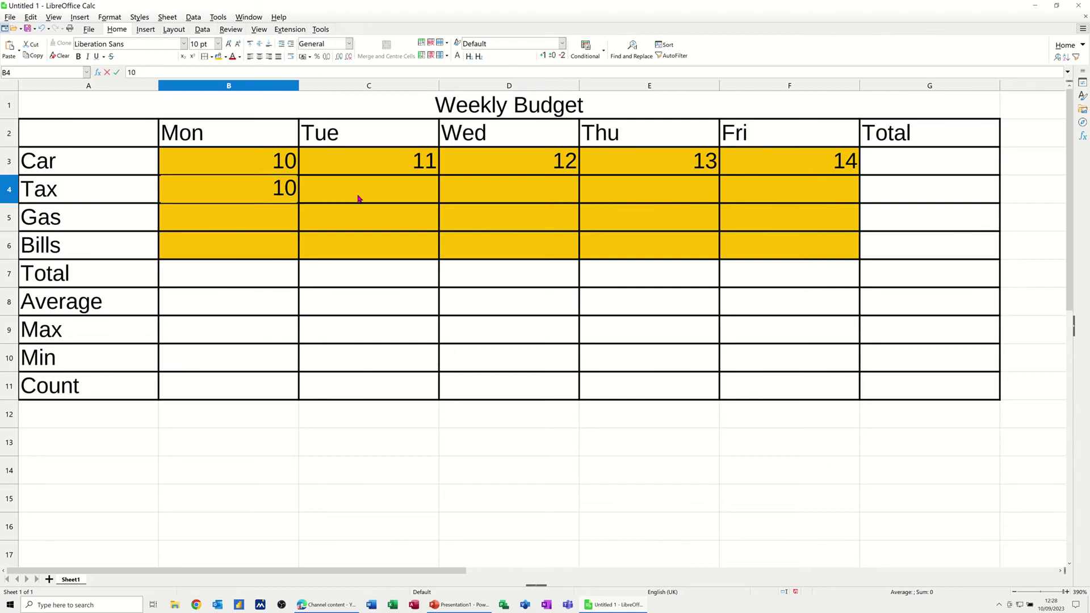
{"action": "left_click", "coordinate": [359, 197]}
{"action": "type", "text": "15"}
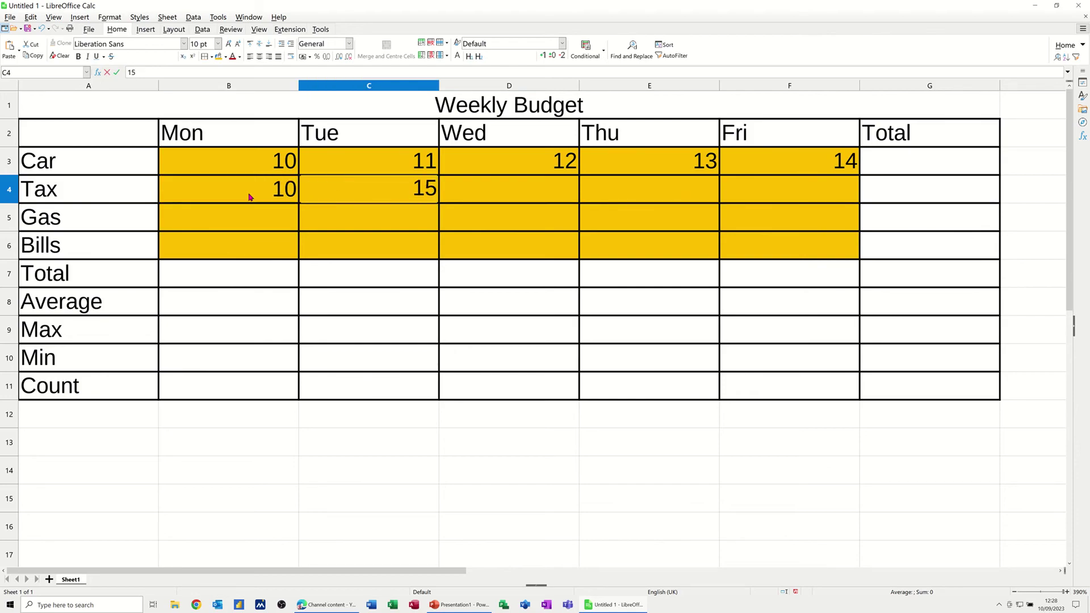
{"action": "left_click_drag", "start_coordinate": [250, 194], "coordinate": [386, 195]}
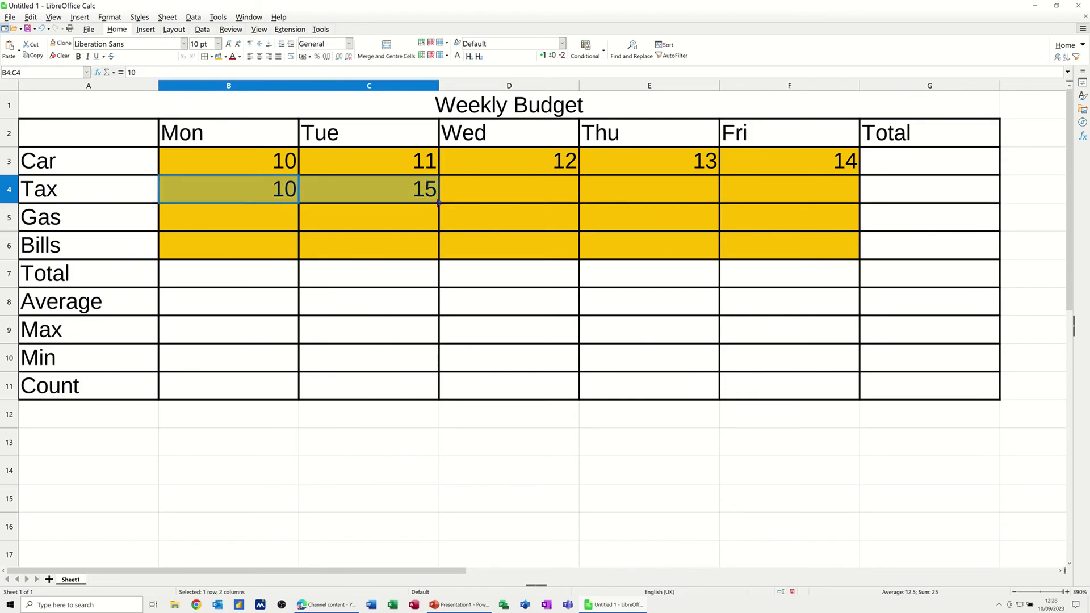
{"action": "left_click_drag", "start_coordinate": [473, 203], "coordinate": [796, 209]}
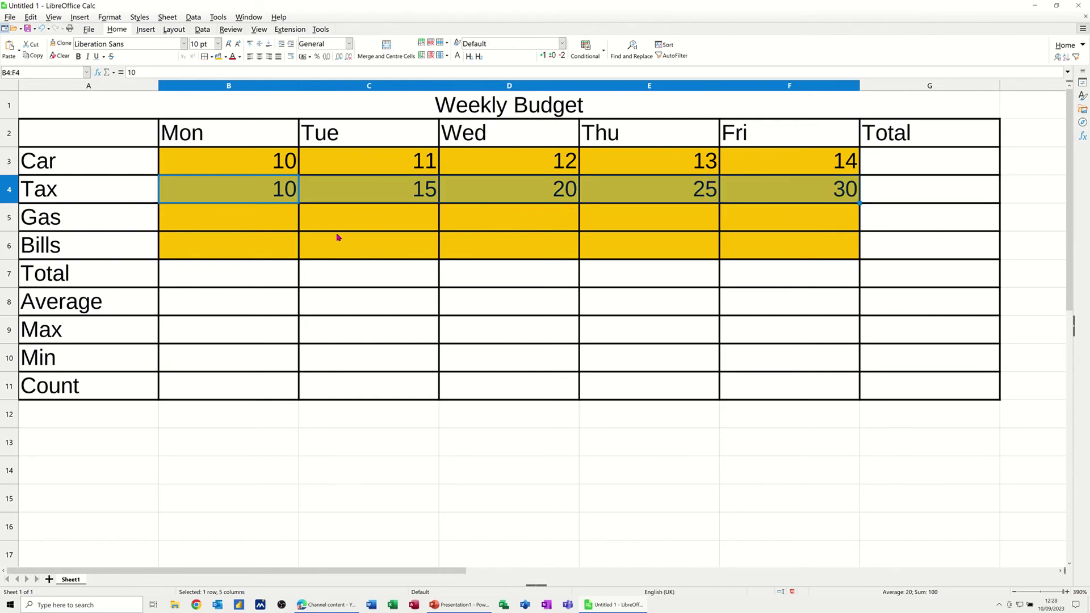
Enter Gas values 5 and 10 and extend the series to 25 on Friday
{"action": "left_click", "coordinate": [238, 221]}
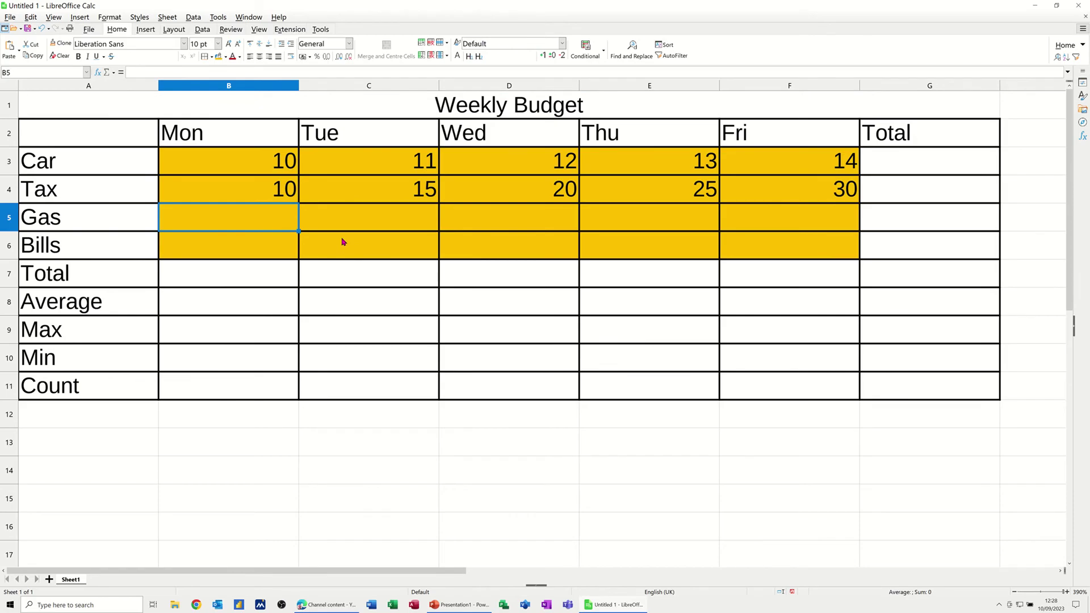
{"action": "type", "text": "5"}
{"action": "left_click", "coordinate": [366, 216]}
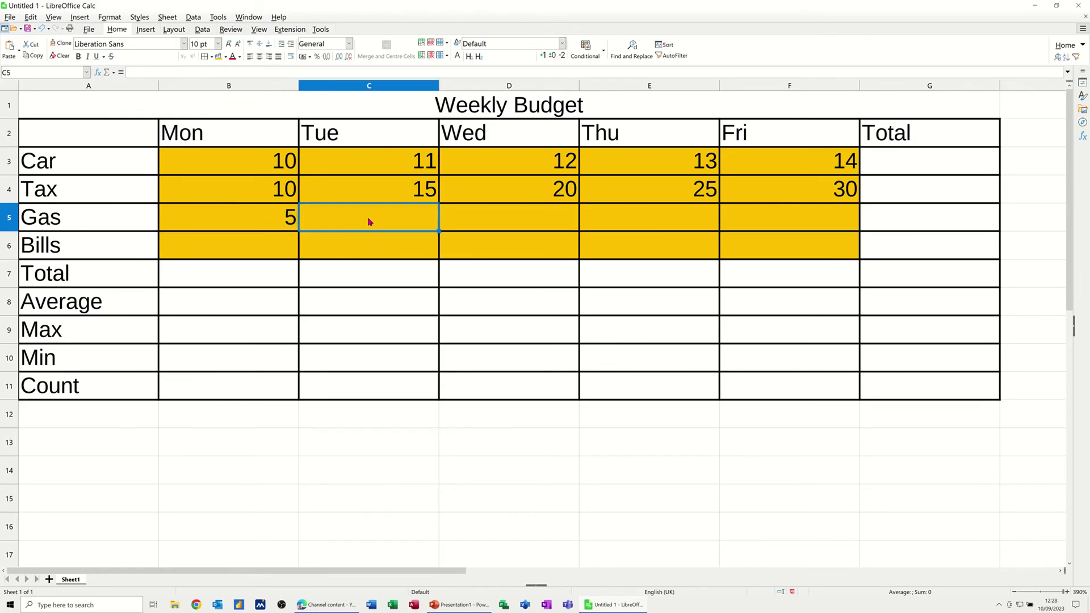
{"action": "type", "text": "10"}
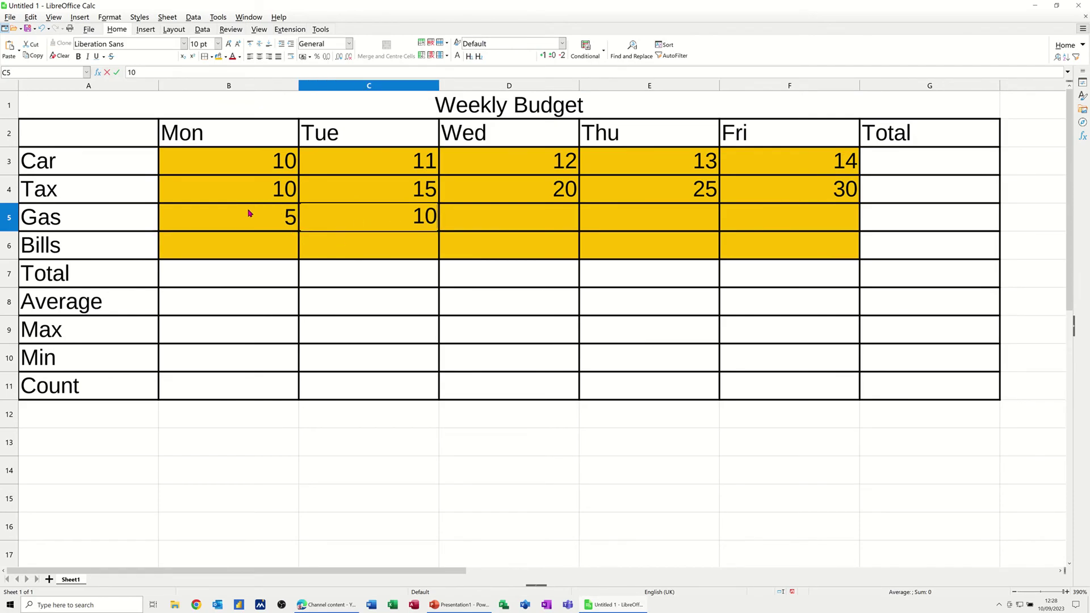
{"action": "left_click_drag", "start_coordinate": [221, 218], "coordinate": [366, 217]}
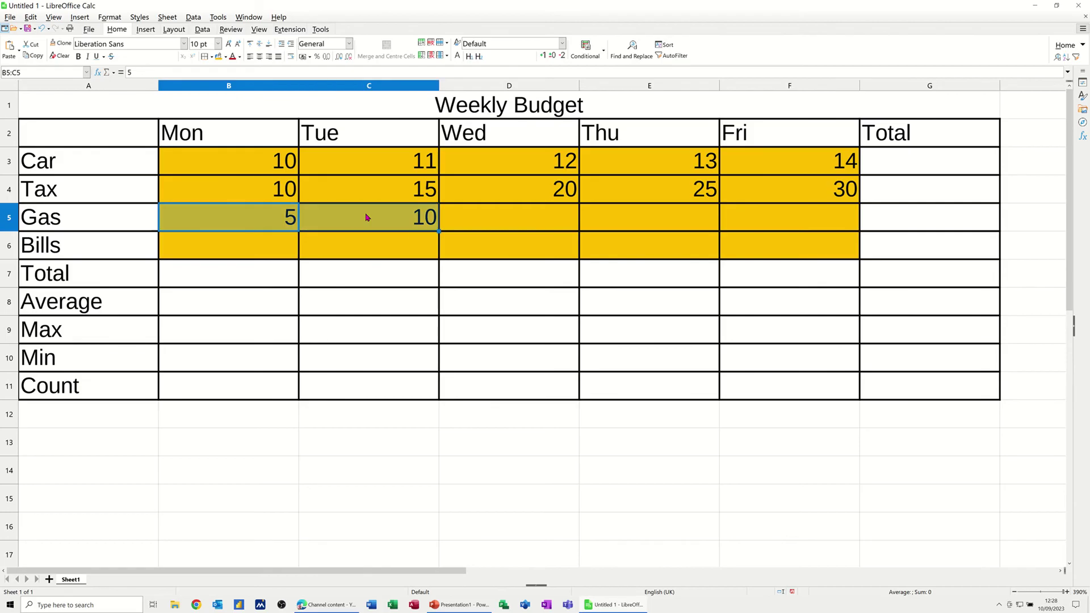
{"action": "left_click_drag", "start_coordinate": [440, 232], "coordinate": [795, 240]}
Fill the Bills row with 10 to 14 from Monday to Friday
{"action": "left_click", "coordinate": [262, 249]}
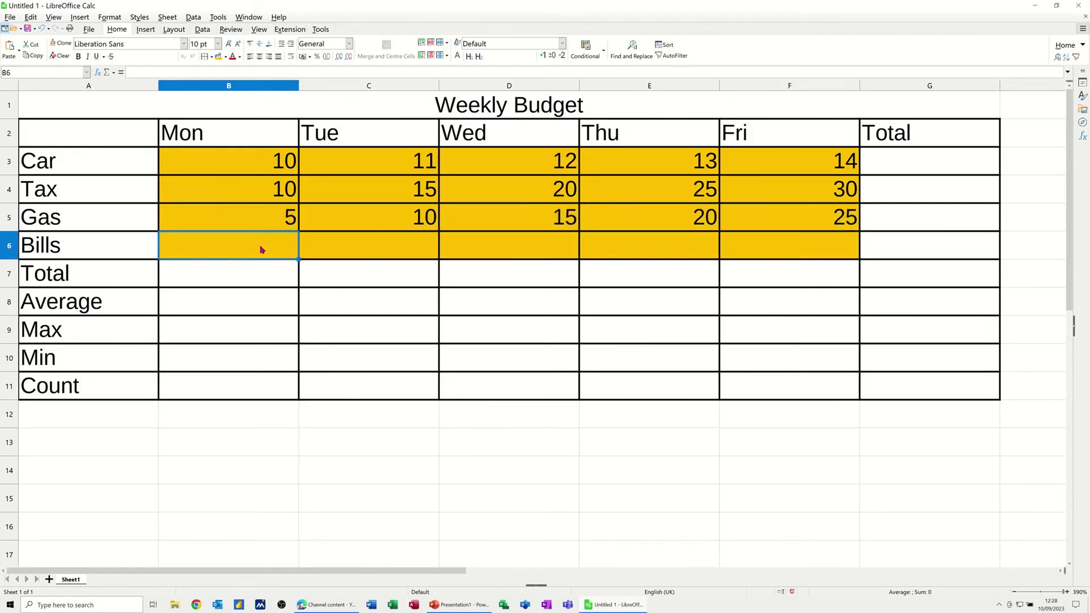
{"action": "type", "text": "10"}
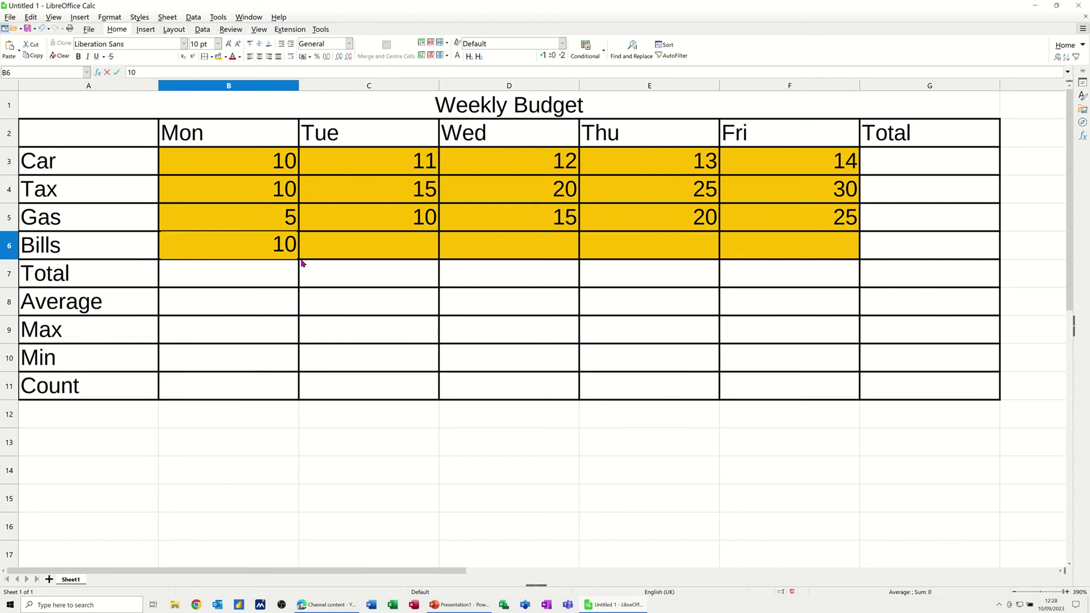
{"action": "key", "text": "Tab"}
{"action": "left_click", "coordinate": [291, 256]}
{"action": "left_click_drag", "start_coordinate": [296, 258], "coordinate": [791, 250]}
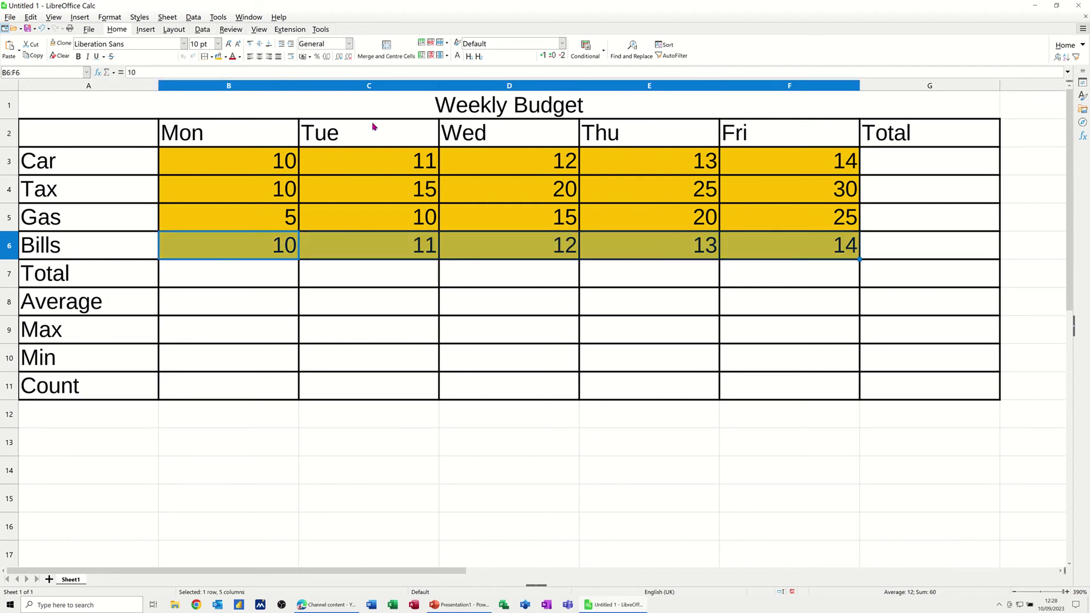
Format the amounts in B3:F6 as pound currency, keeping the default £
{"action": "left_click_drag", "start_coordinate": [240, 164], "coordinate": [781, 250]}
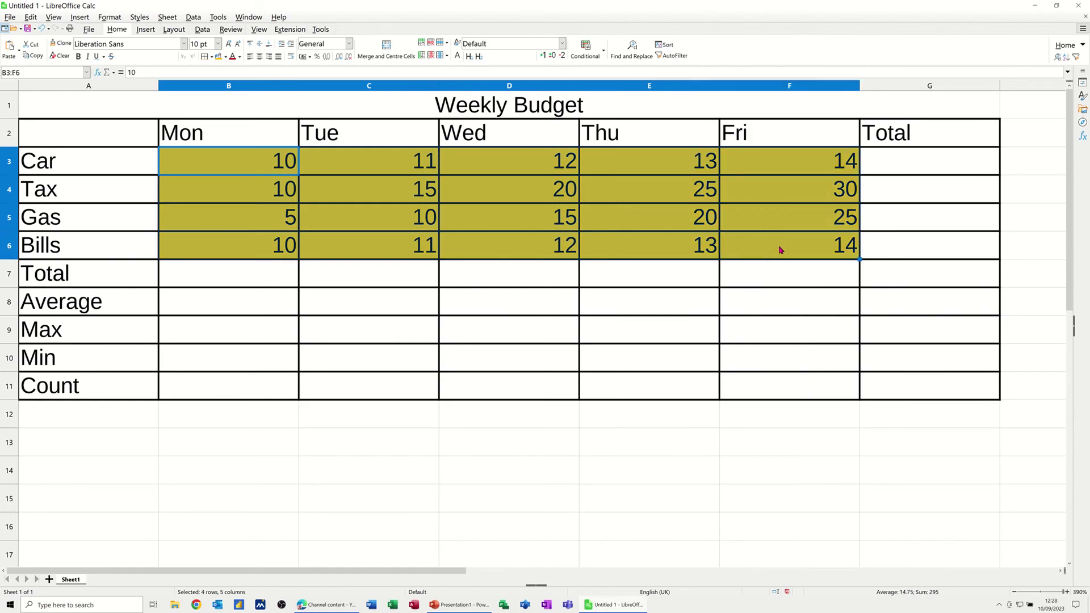
{"action": "left_click", "coordinate": [302, 56]}
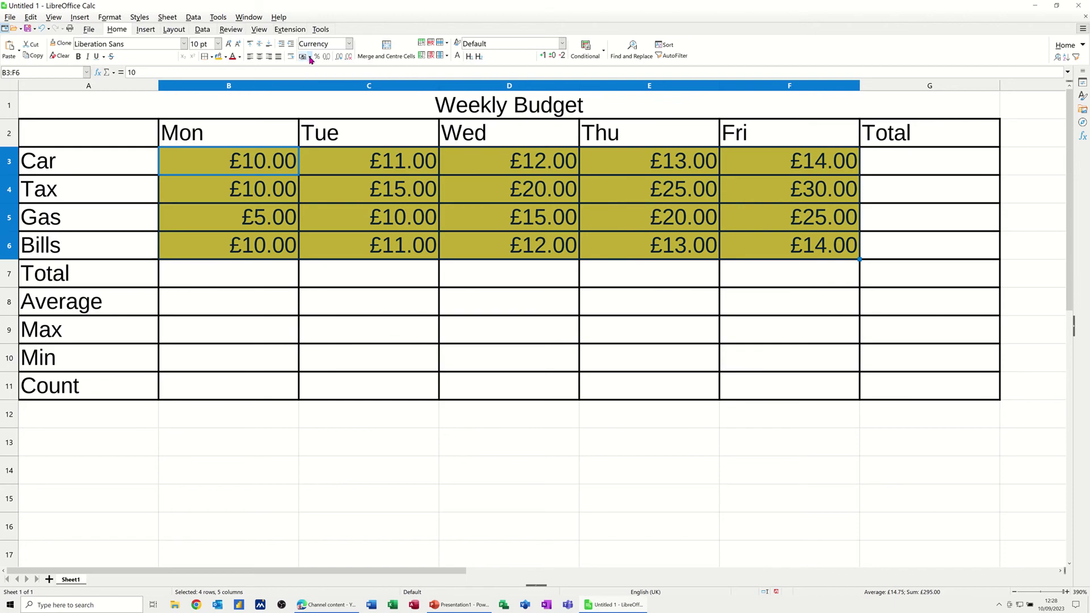
{"action": "left_click", "coordinate": [310, 57]}
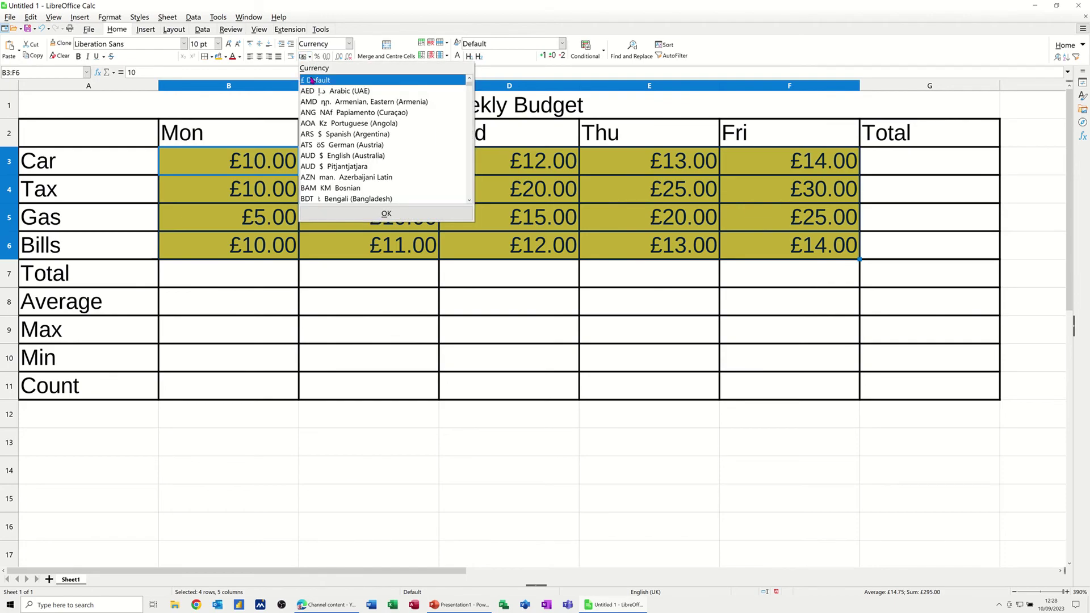
{"action": "left_click", "coordinate": [243, 205]}
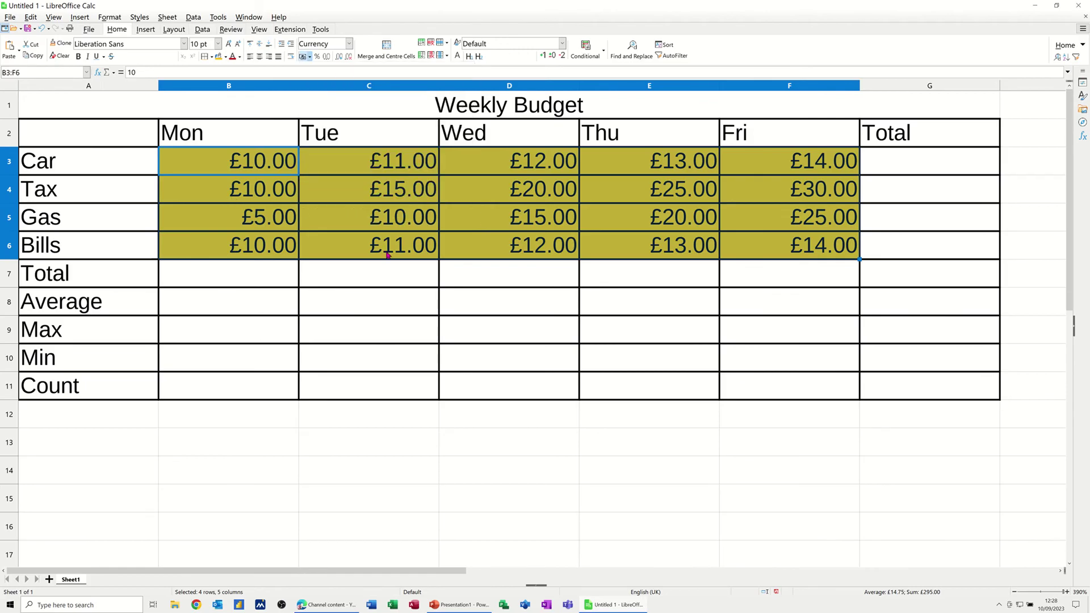
{"action": "left_click", "coordinate": [232, 282]}
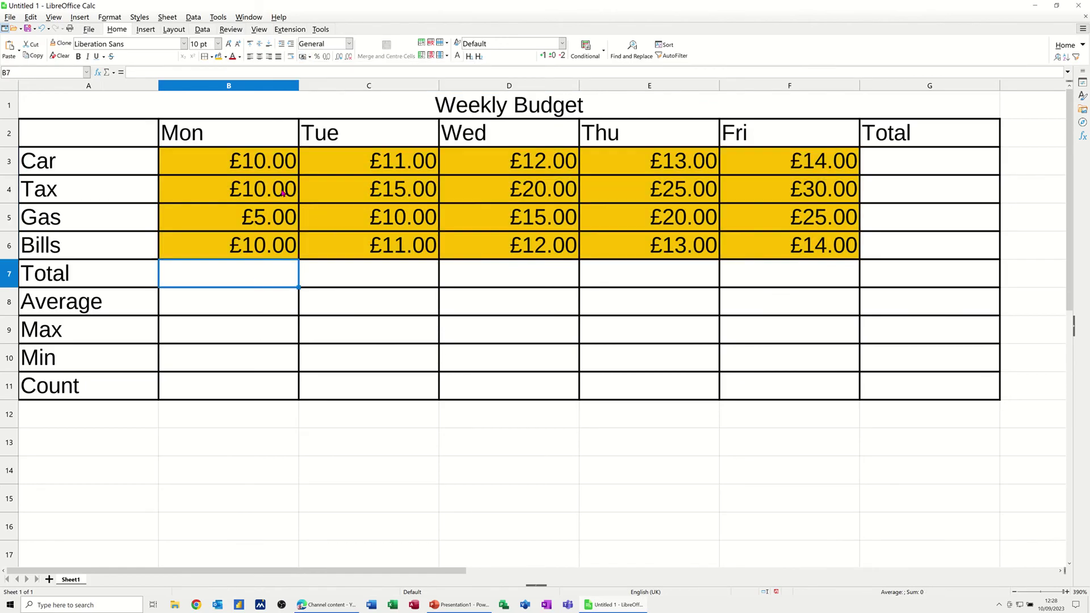
{"action": "left_click_drag", "start_coordinate": [225, 165], "coordinate": [773, 252]}
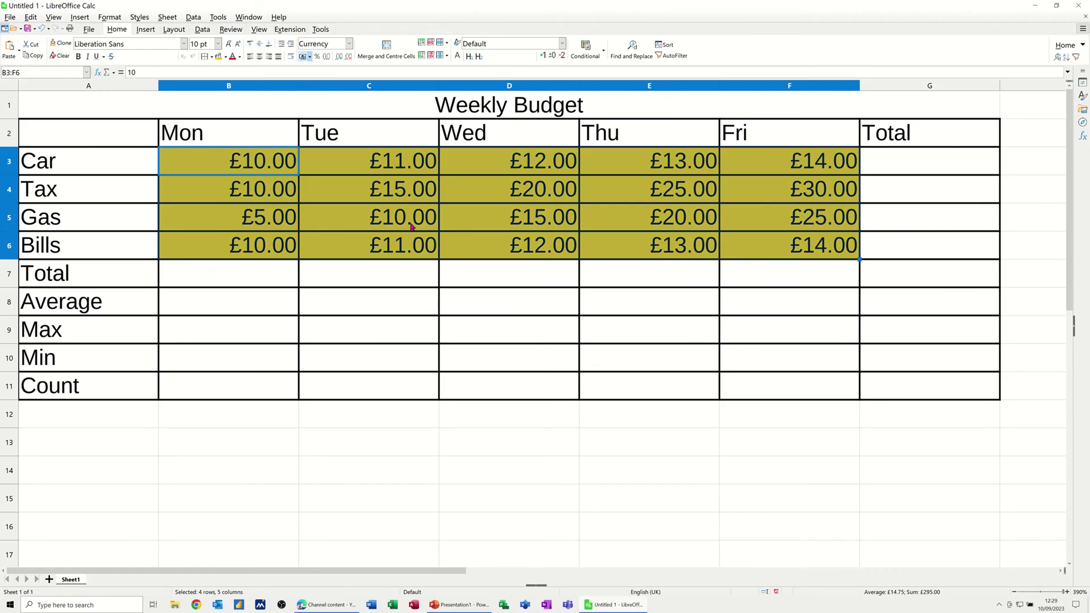
AutoSum the daily totals into row 7 and expense totals into G3:G7, formatting column G in pounds
{"action": "key", "text": "alt+equal"}
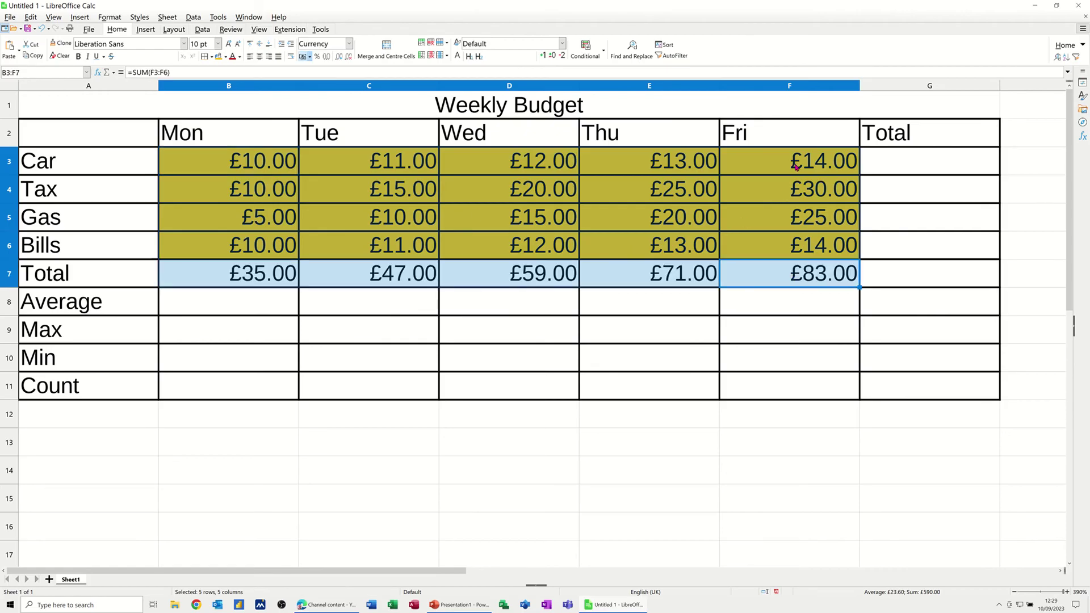
{"action": "left_click_drag", "start_coordinate": [873, 169], "coordinate": [903, 268]}
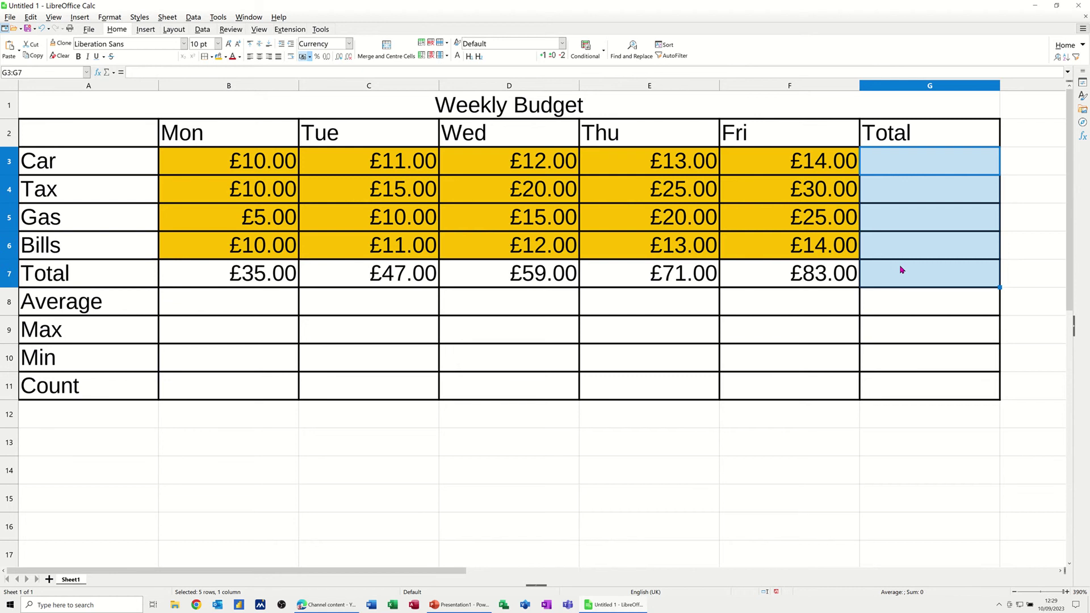
{"action": "key", "text": "alt+equal"}
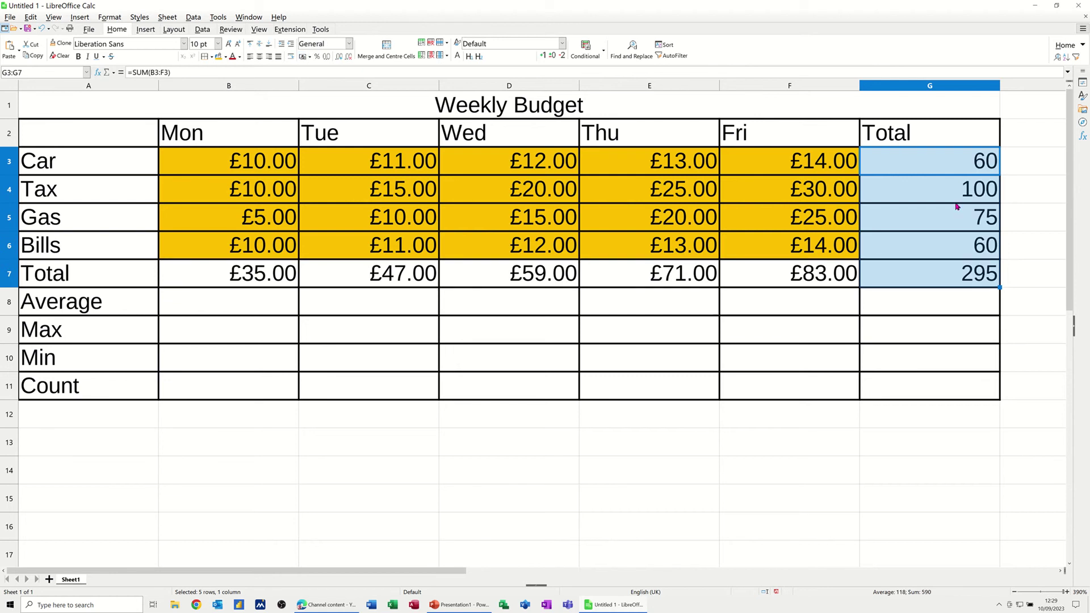
{"action": "left_click", "coordinate": [303, 56]}
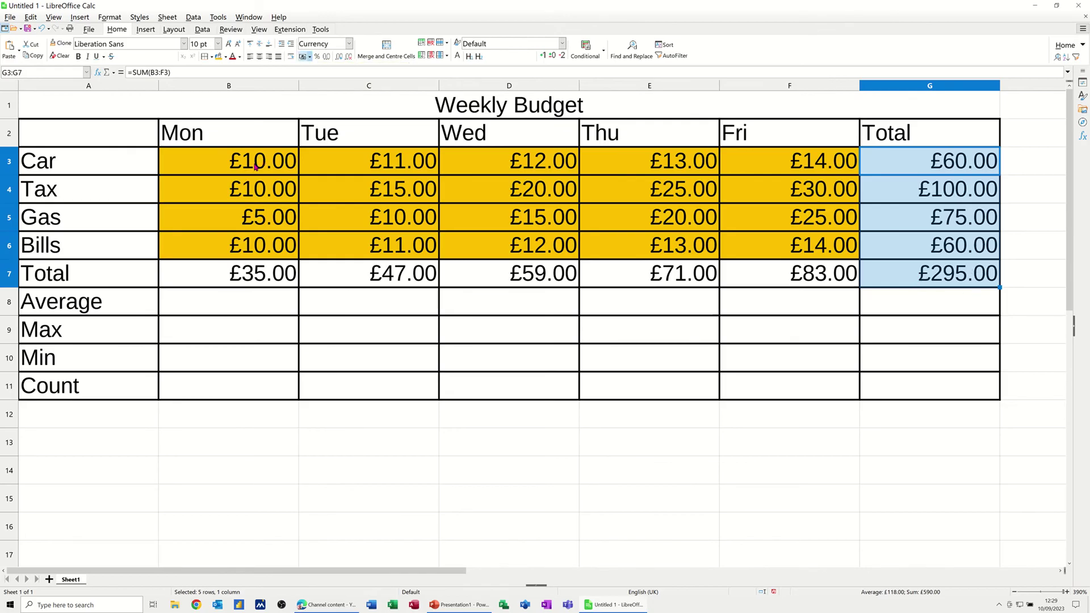
{"action": "left_click_drag", "start_coordinate": [255, 167], "coordinate": [736, 246]}
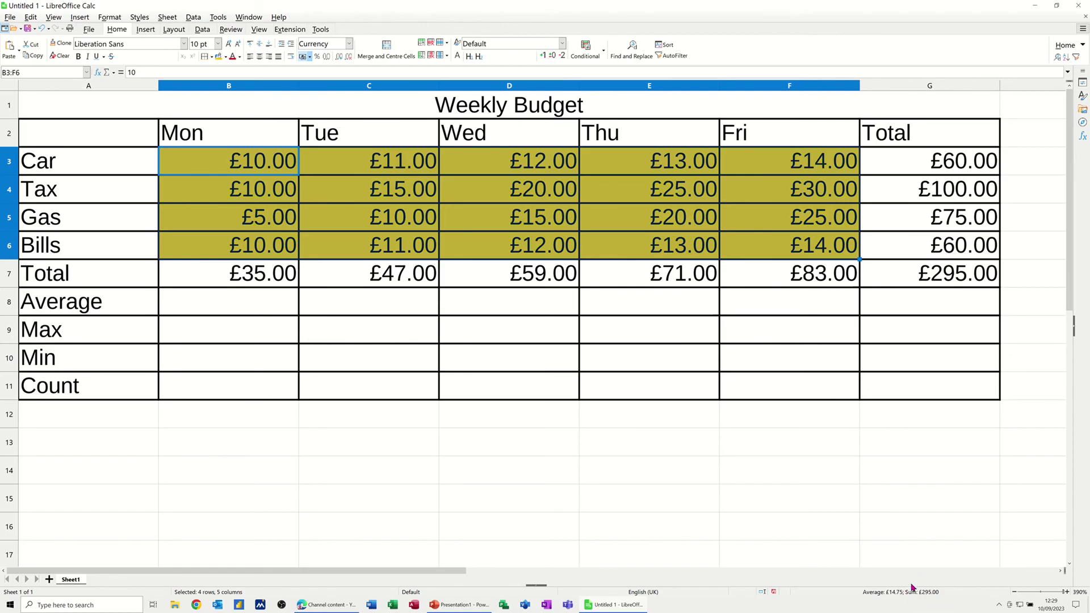
Insert =AVERAGE(B3:B6) in B8, giving Monday's average of £8.75
{"action": "left_click", "coordinate": [894, 271]}
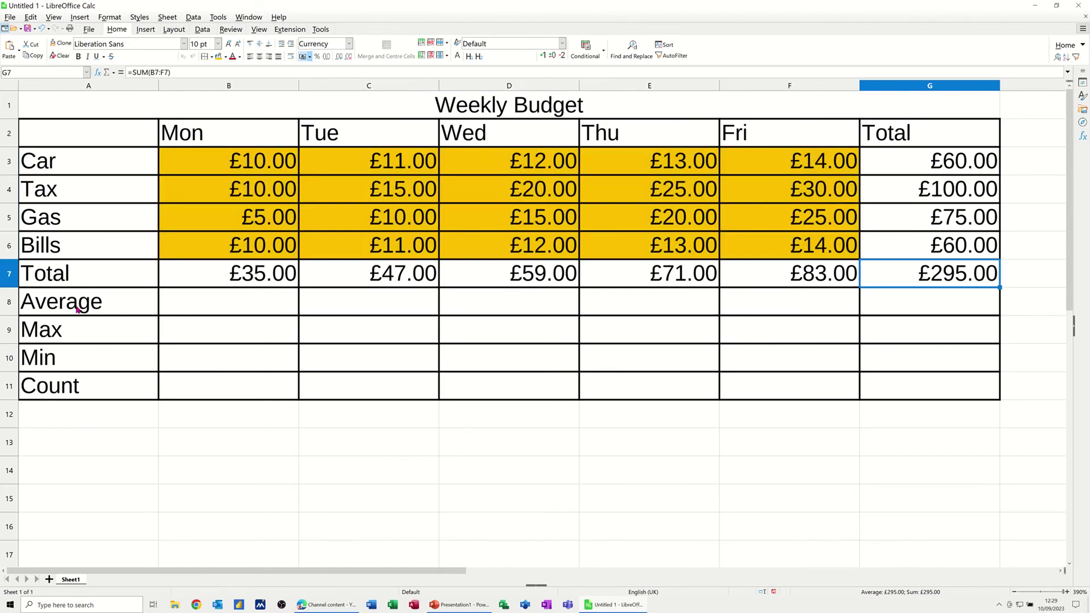
{"action": "left_click", "coordinate": [191, 307]}
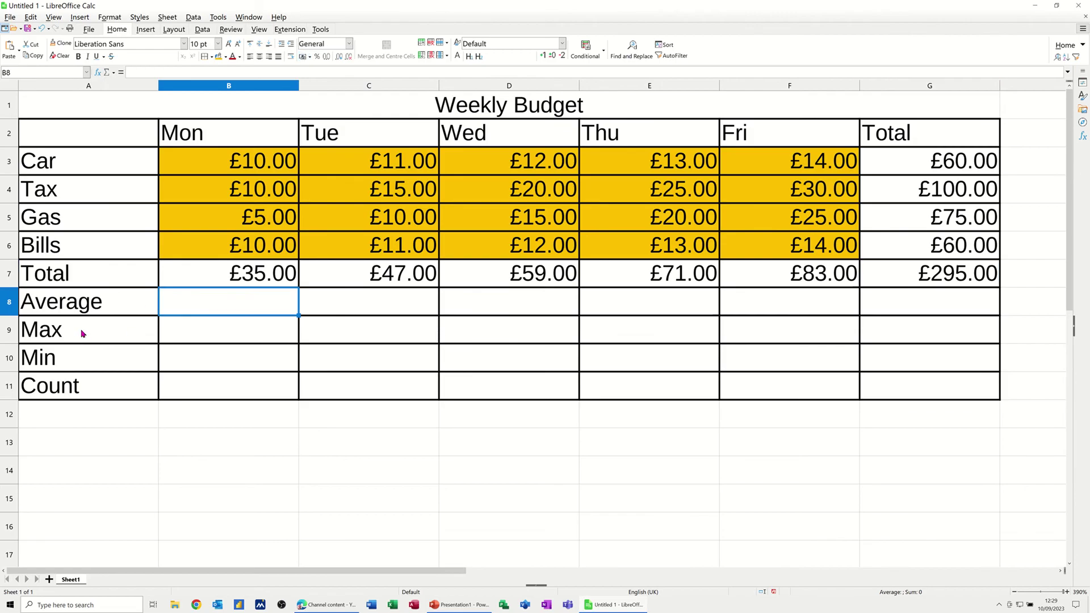
{"action": "left_click", "coordinate": [113, 73]}
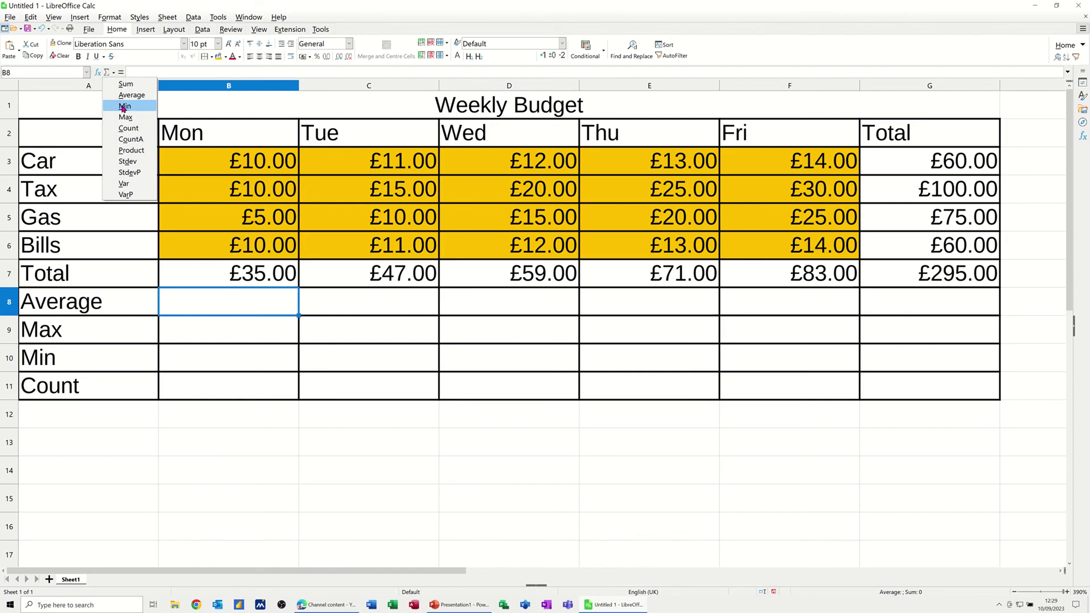
{"action": "left_click", "coordinate": [202, 302]}
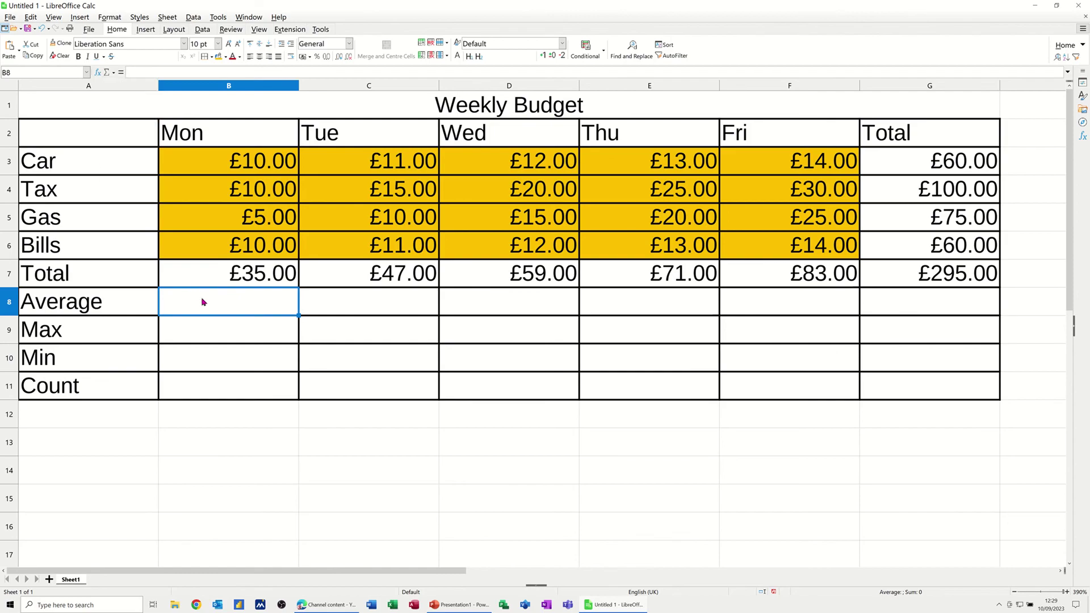
{"action": "left_click", "coordinate": [114, 72]}
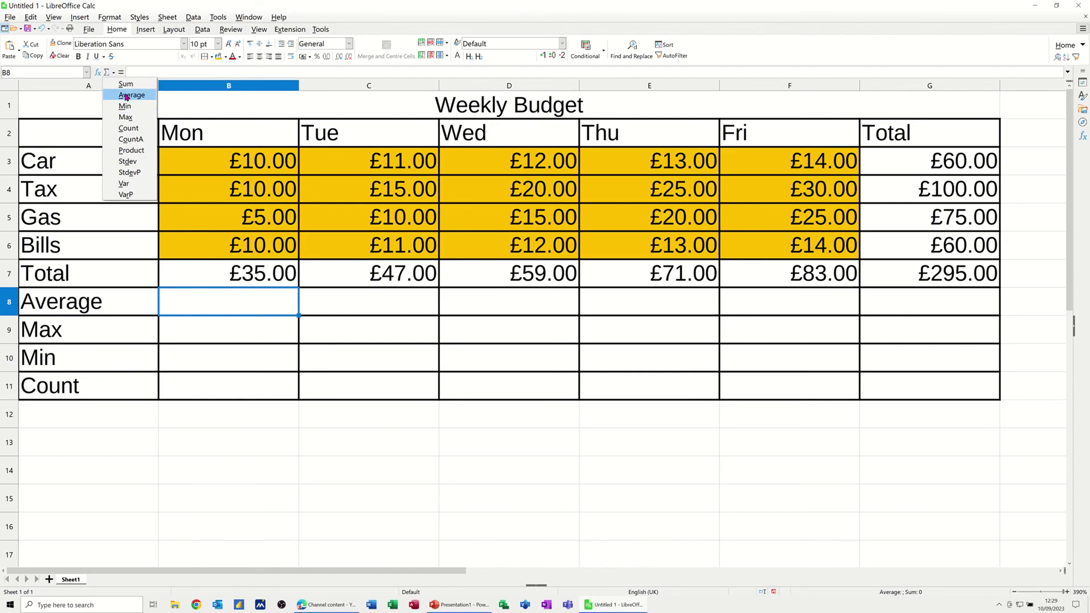
{"action": "left_click", "coordinate": [126, 96]}
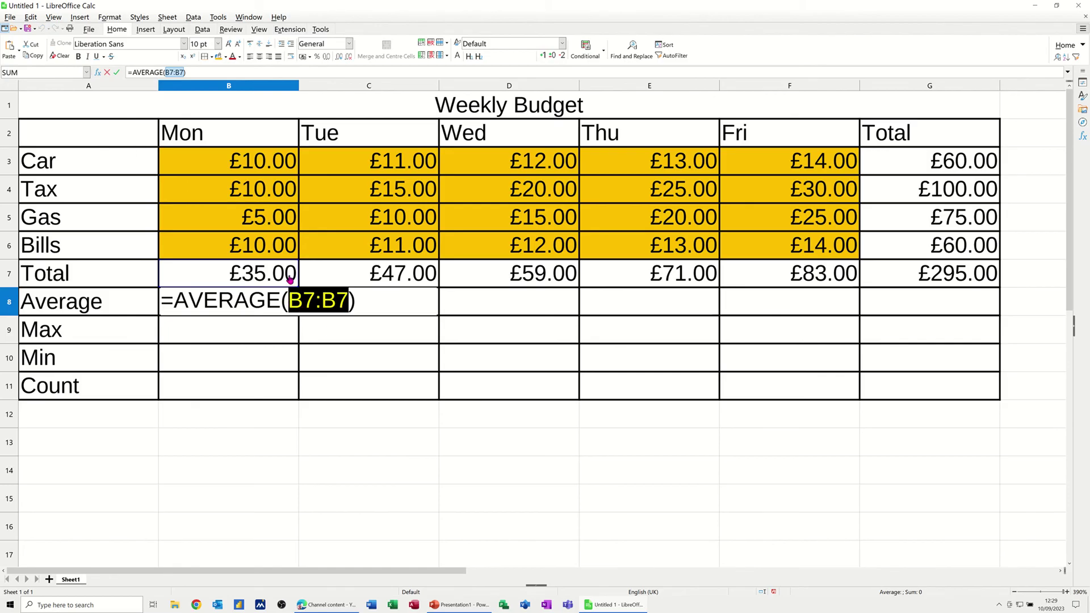
{"action": "left_click", "coordinate": [236, 164]}
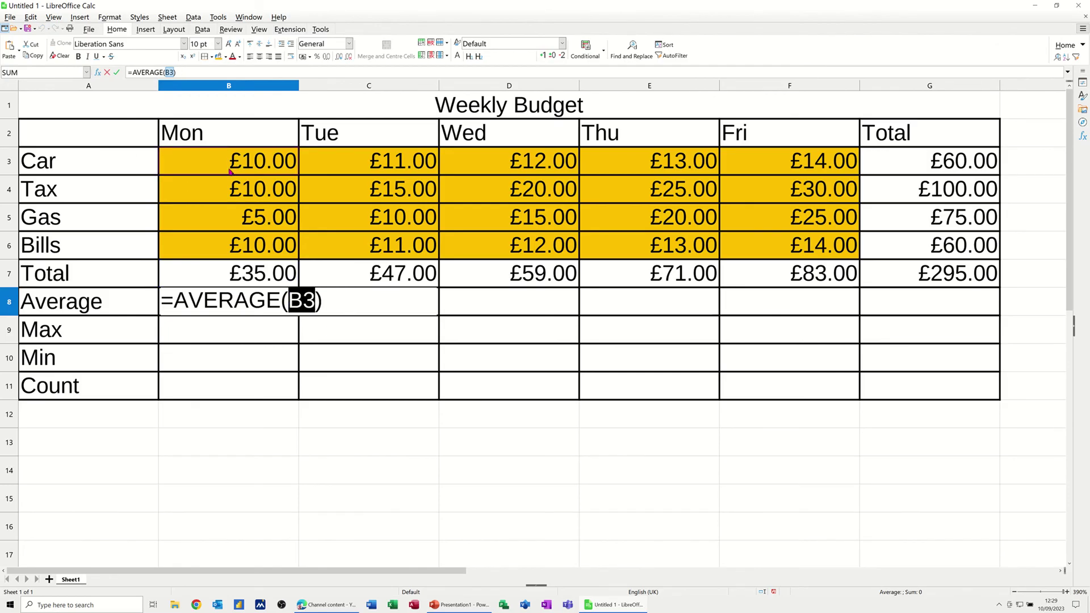
{"action": "left_click_drag", "start_coordinate": [230, 171], "coordinate": [234, 243]}
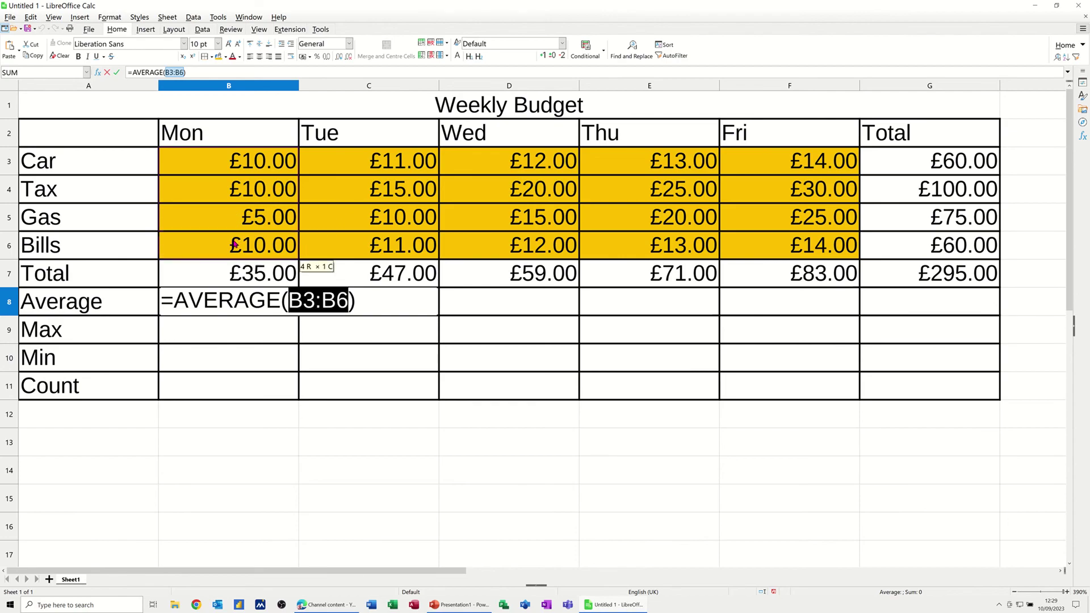
{"action": "left_click", "coordinate": [114, 73]}
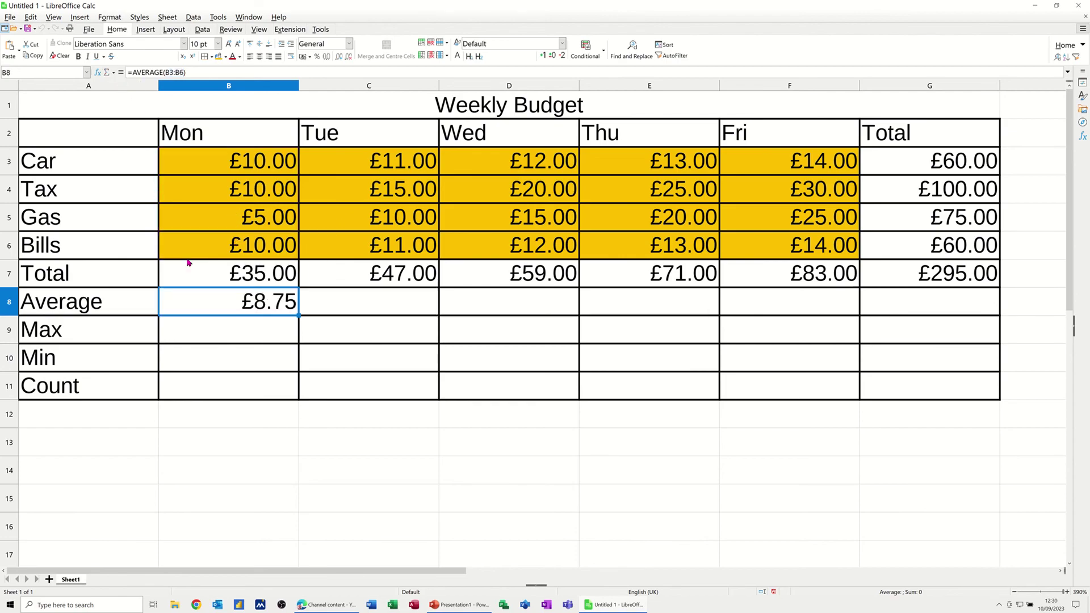
{"action": "left_click", "coordinate": [219, 330]}
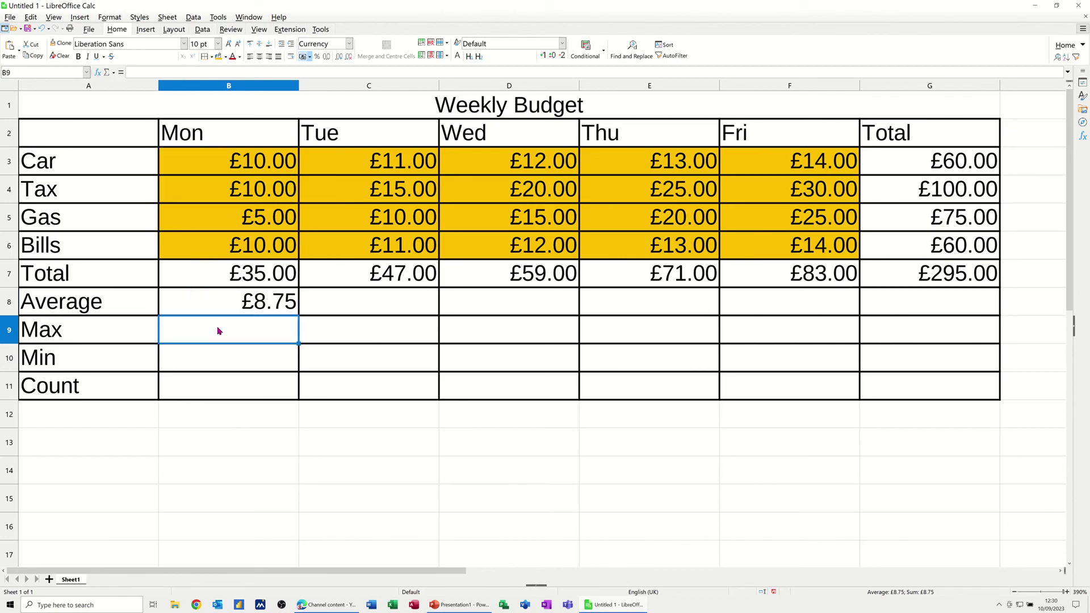
Insert =MAX(B3:B6) in B9, showing £10.00
{"action": "left_click", "coordinate": [114, 73]}
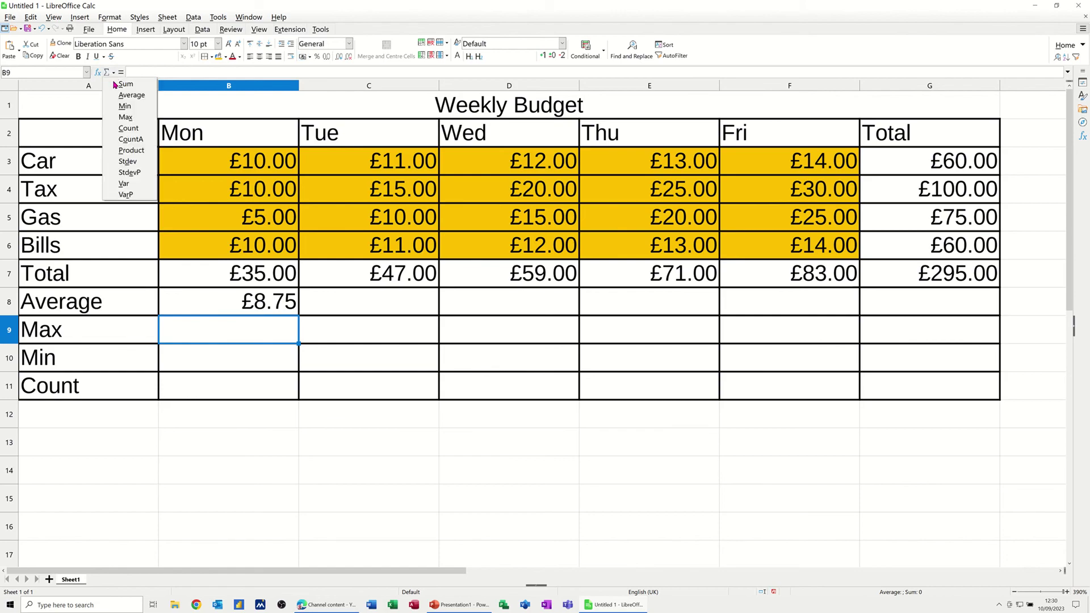
{"action": "left_click", "coordinate": [125, 112]}
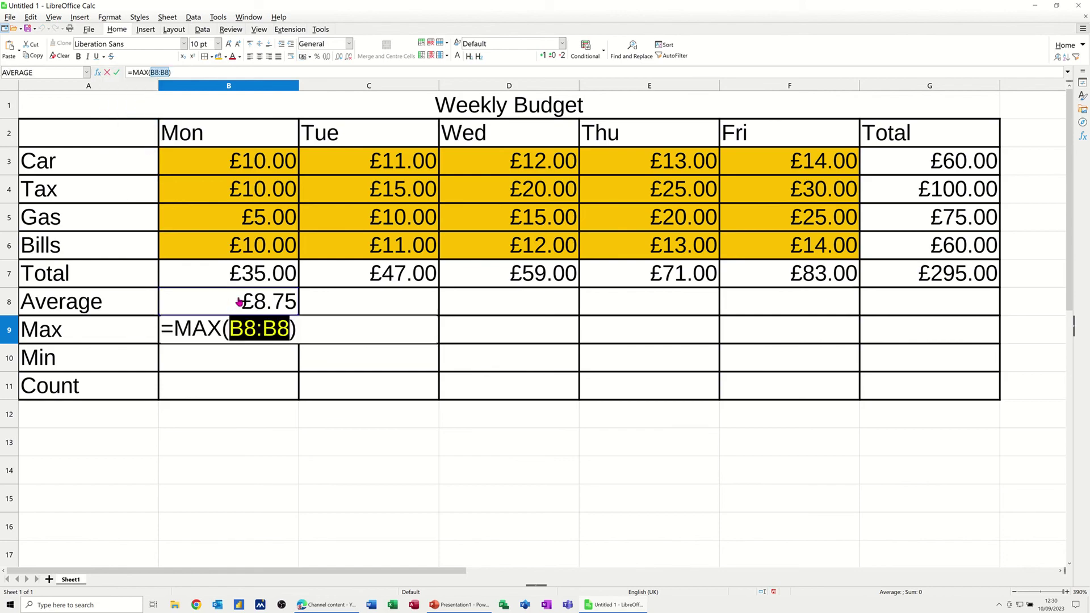
{"action": "left_click_drag", "start_coordinate": [207, 173], "coordinate": [216, 248]}
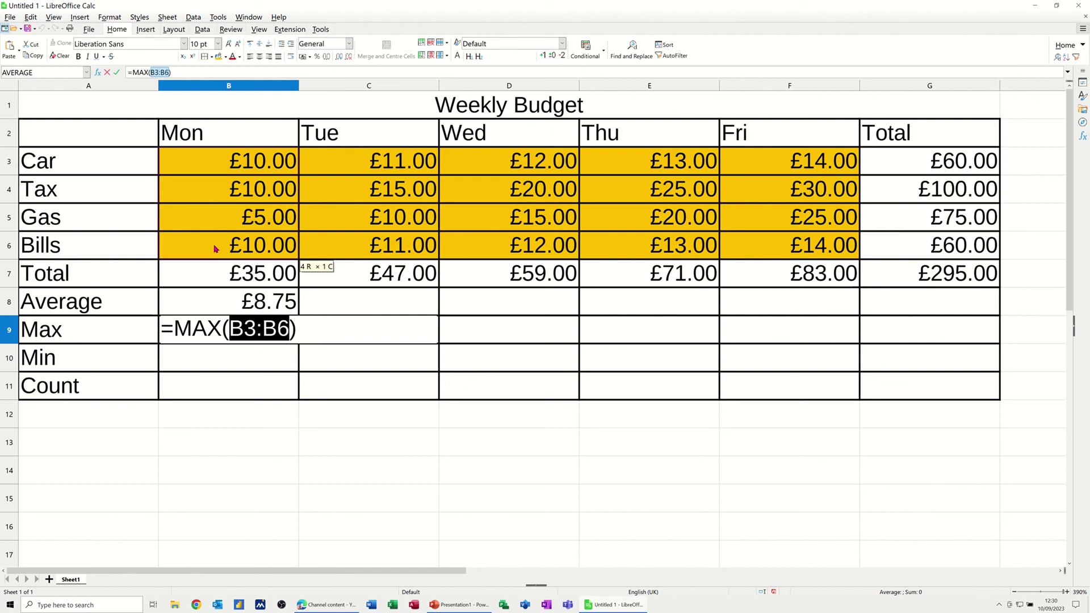
{"action": "left_click", "coordinate": [117, 72]}
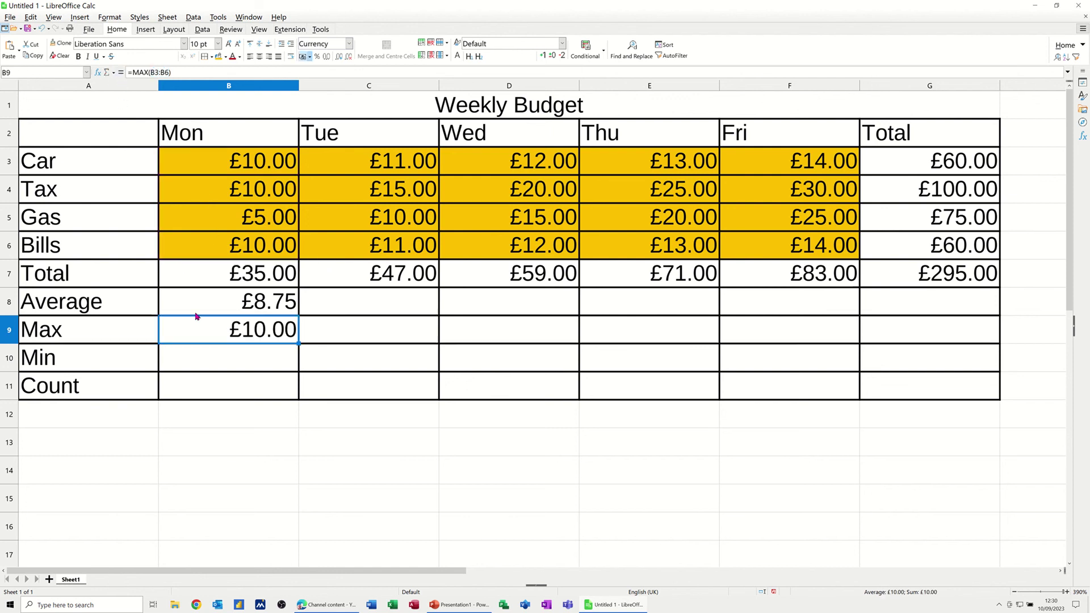
Insert =MIN(B3:B6) in B10, showing £5.00
{"action": "left_click", "coordinate": [220, 356]}
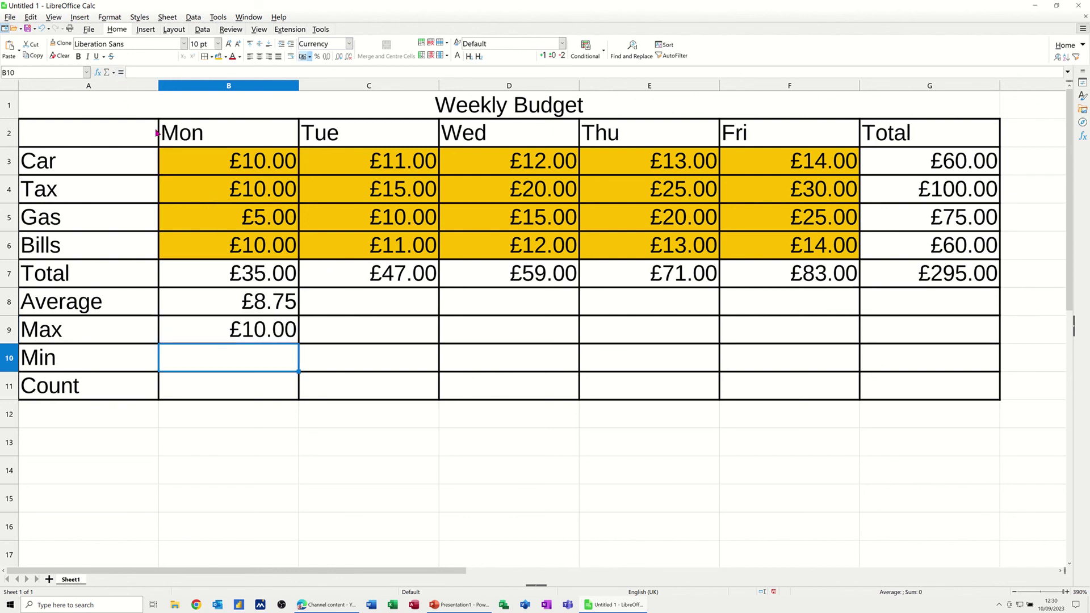
{"action": "left_click", "coordinate": [113, 73]}
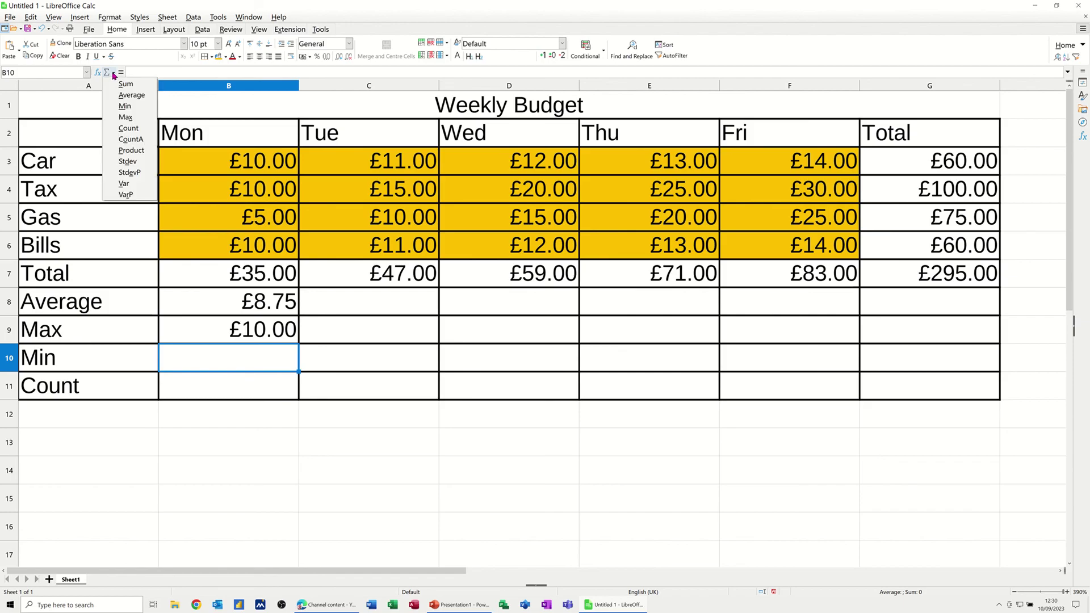
{"action": "left_click", "coordinate": [130, 108]}
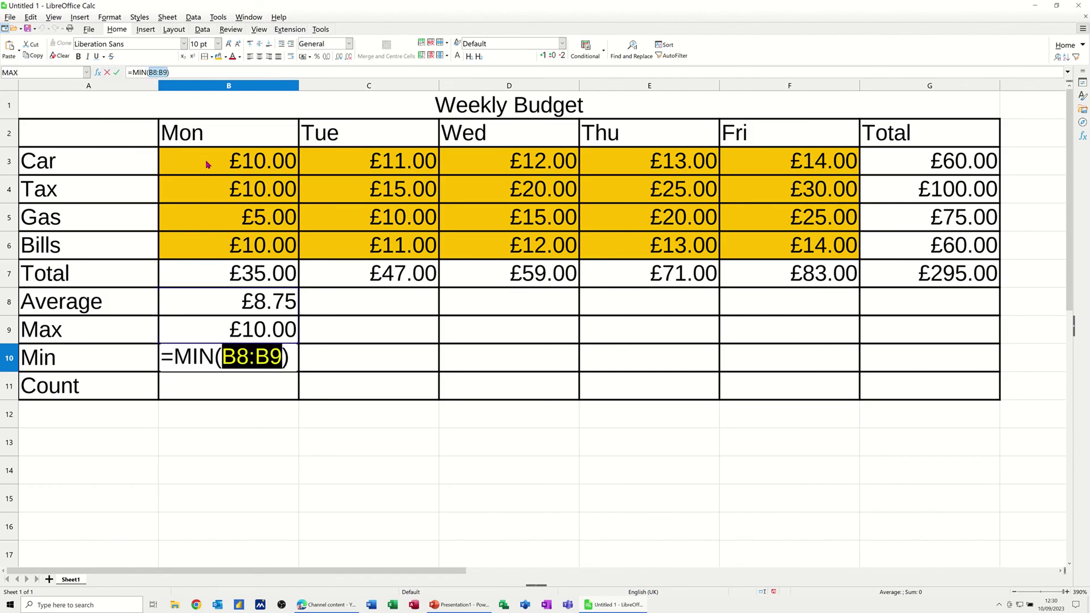
{"action": "left_click_drag", "start_coordinate": [207, 162], "coordinate": [219, 244]}
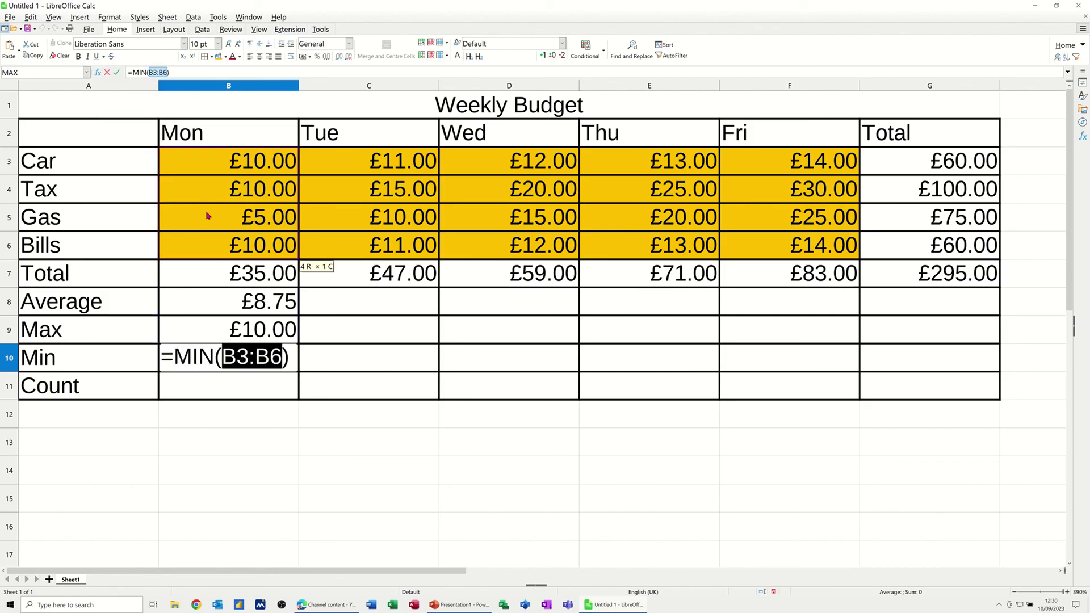
{"action": "left_click", "coordinate": [118, 72]}
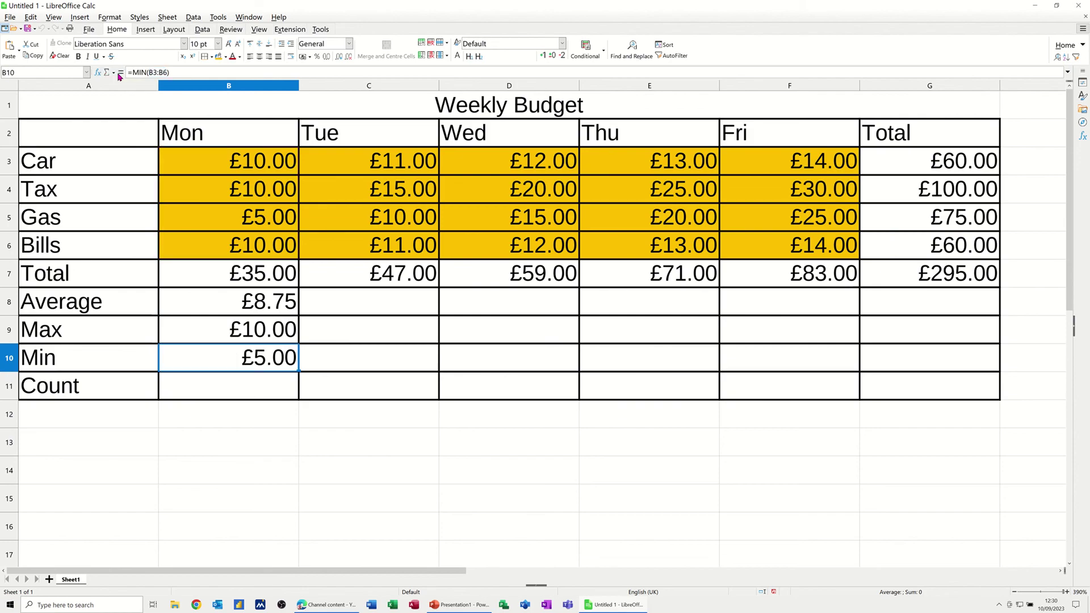
Insert =COUNT(B3:B6) in B11, showing 4, and select B8:B11
{"action": "left_click", "coordinate": [218, 384]}
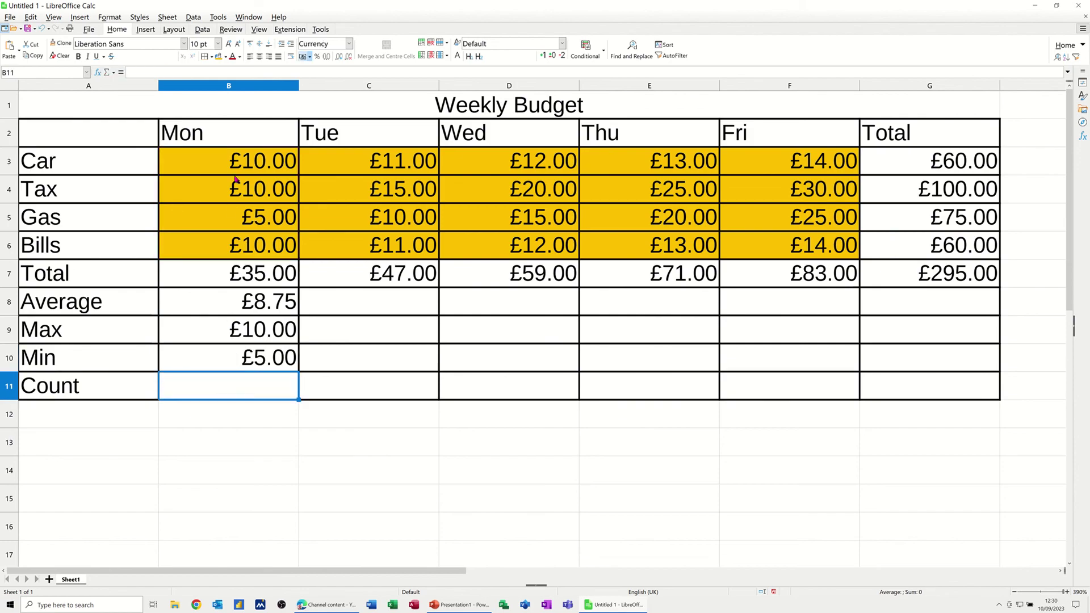
{"action": "left_click", "coordinate": [113, 73]}
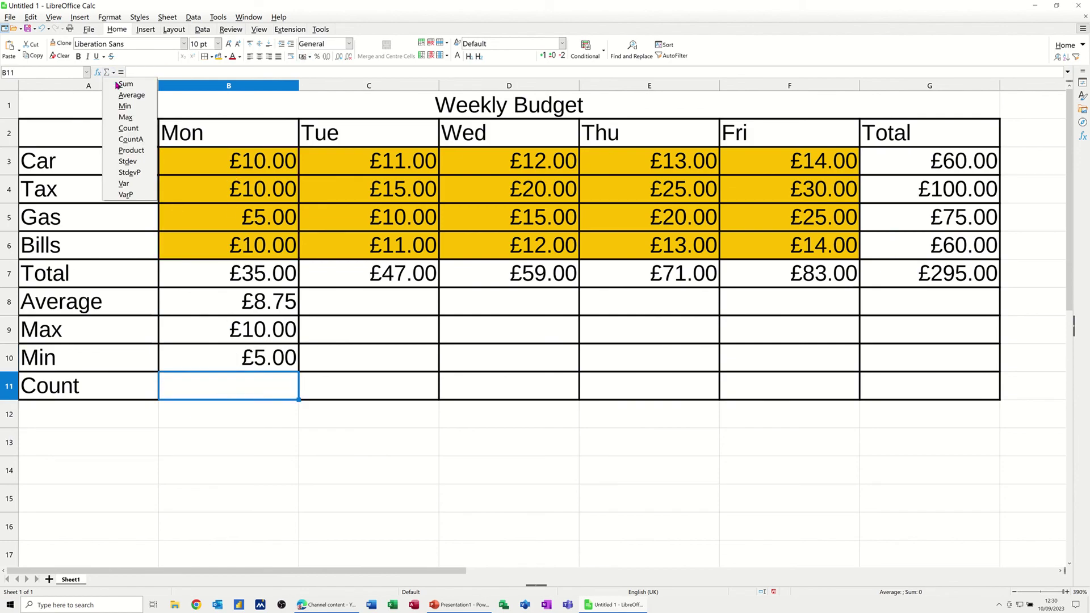
{"action": "left_click", "coordinate": [123, 128]}
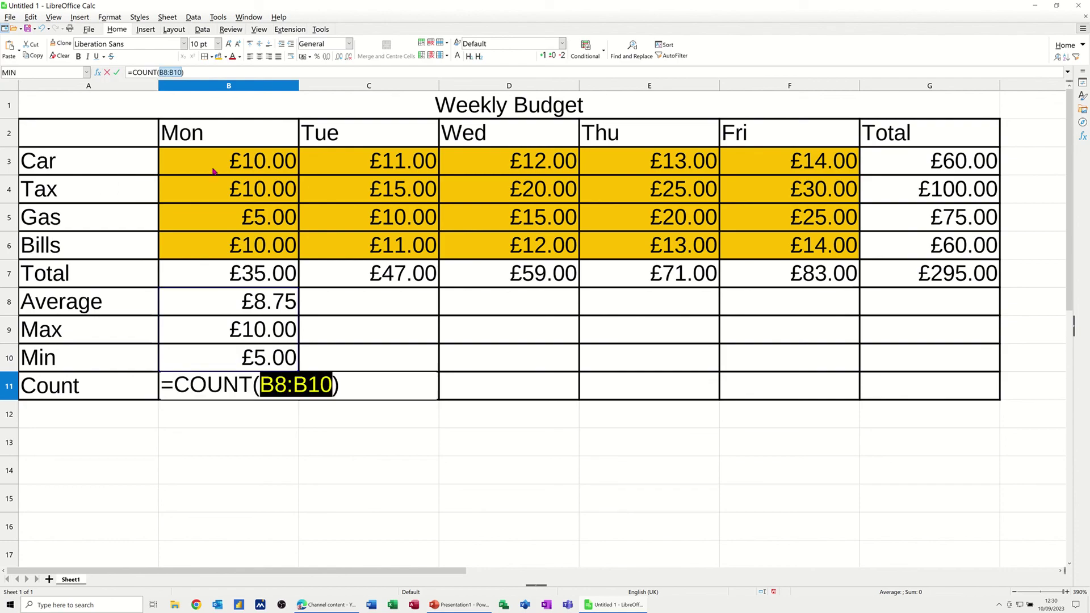
{"action": "left_click_drag", "start_coordinate": [215, 169], "coordinate": [216, 245]}
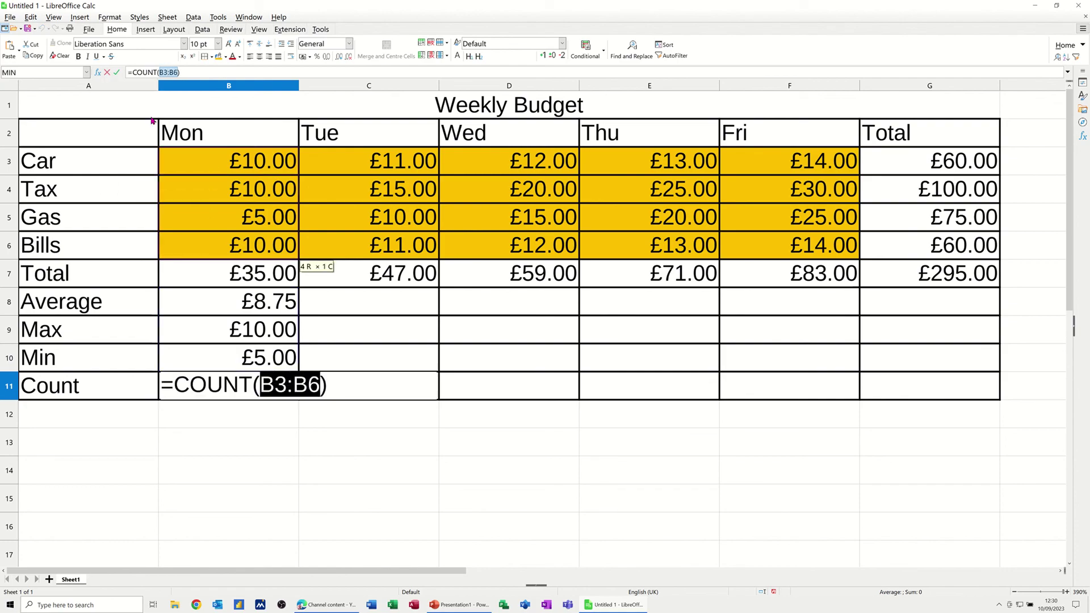
{"action": "left_click", "coordinate": [116, 73]}
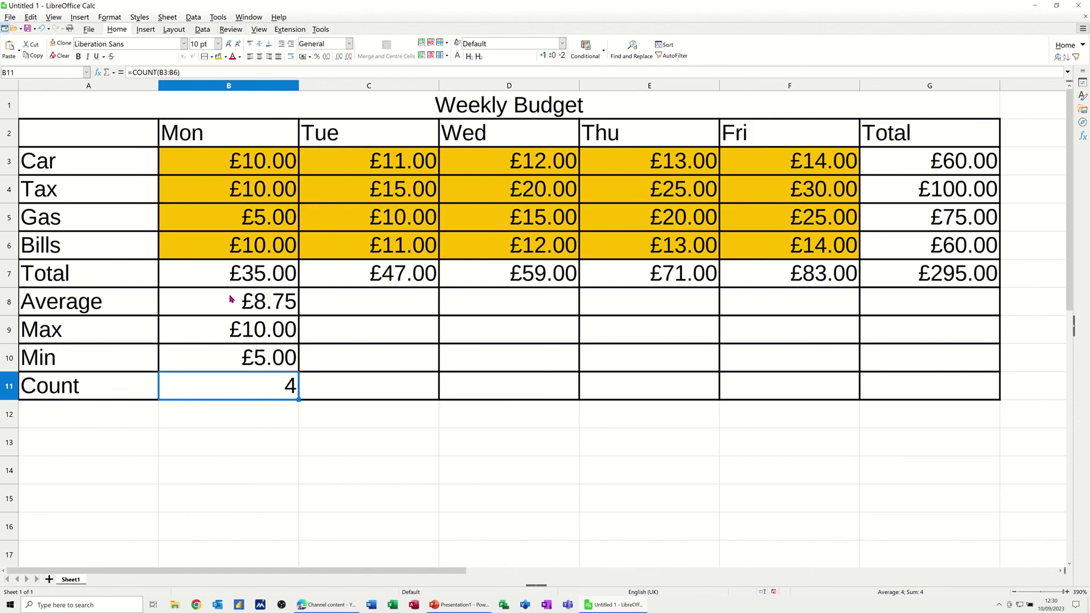
{"action": "left_click_drag", "start_coordinate": [231, 299], "coordinate": [237, 380]}
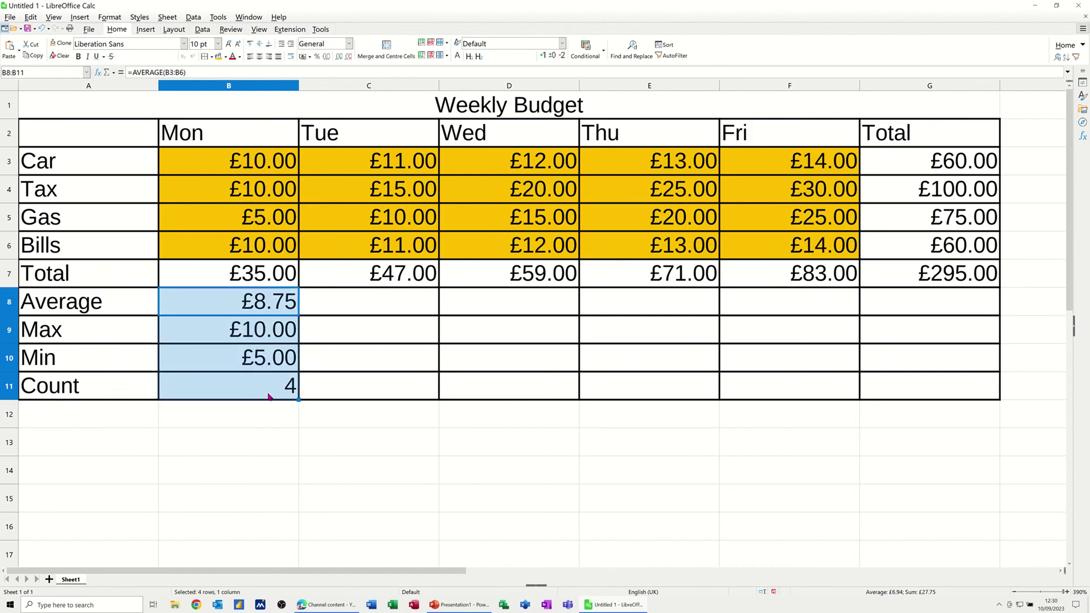
Copy the B8:B11 statistics formulas across to column G
{"action": "left_click_drag", "start_coordinate": [299, 398], "coordinate": [969, 367]}
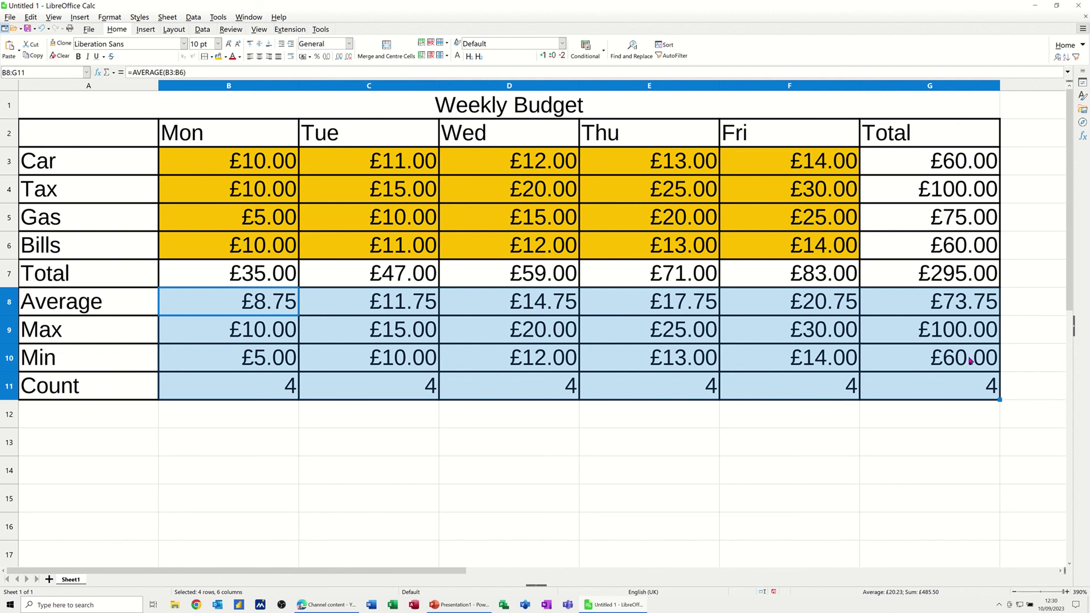
{"action": "left_click", "coordinate": [94, 421]}
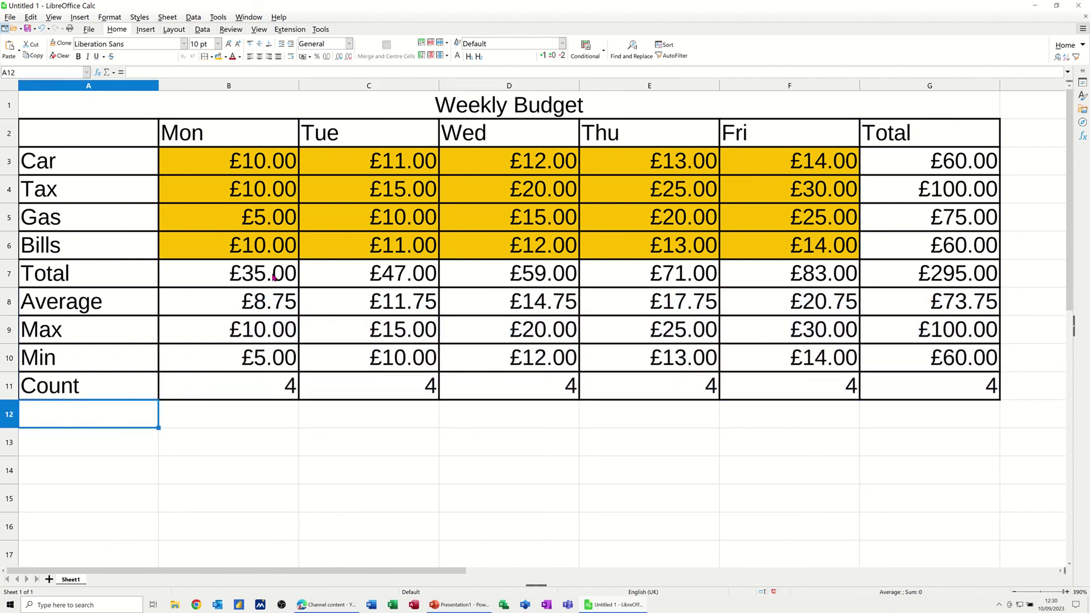
Label A12 '%' and give A12:G12 the outer border plus all inner lines
{"action": "type", "text": "%"}
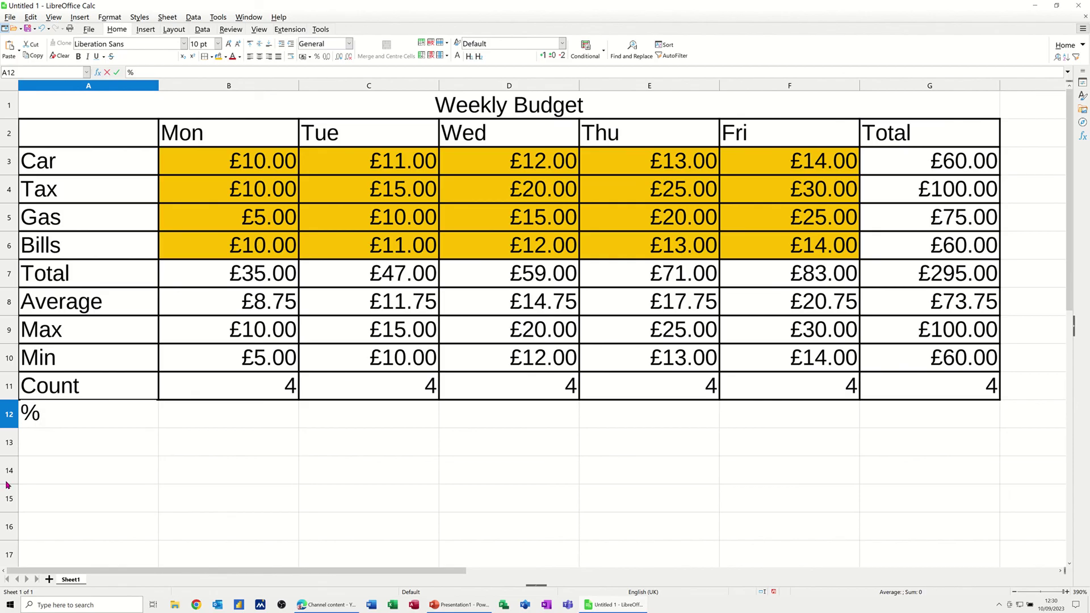
{"action": "left_click", "coordinate": [130, 458]}
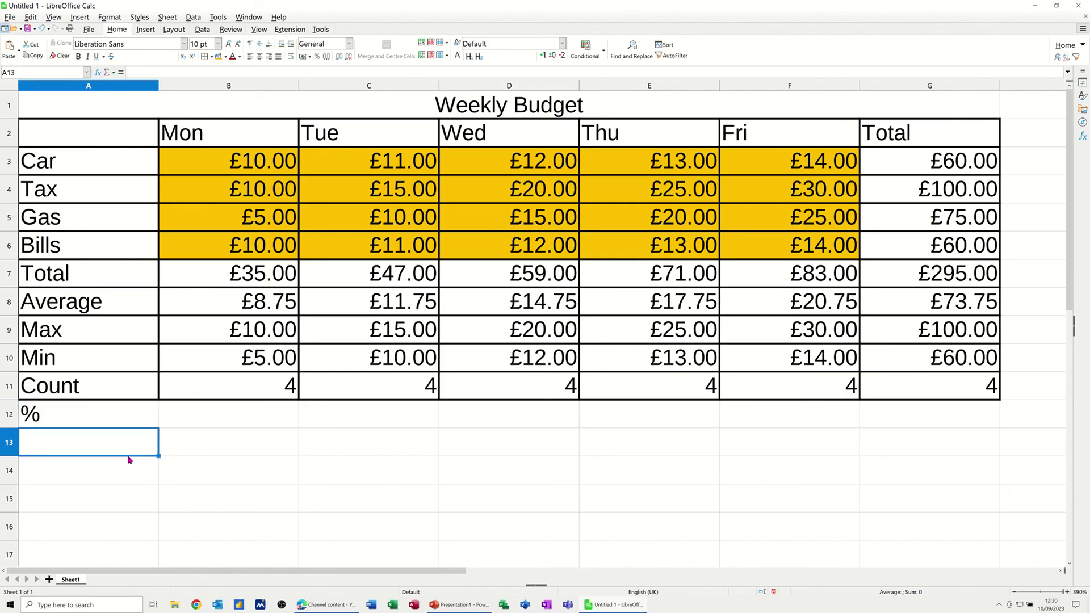
{"action": "left_click_drag", "start_coordinate": [121, 410], "coordinate": [922, 414]}
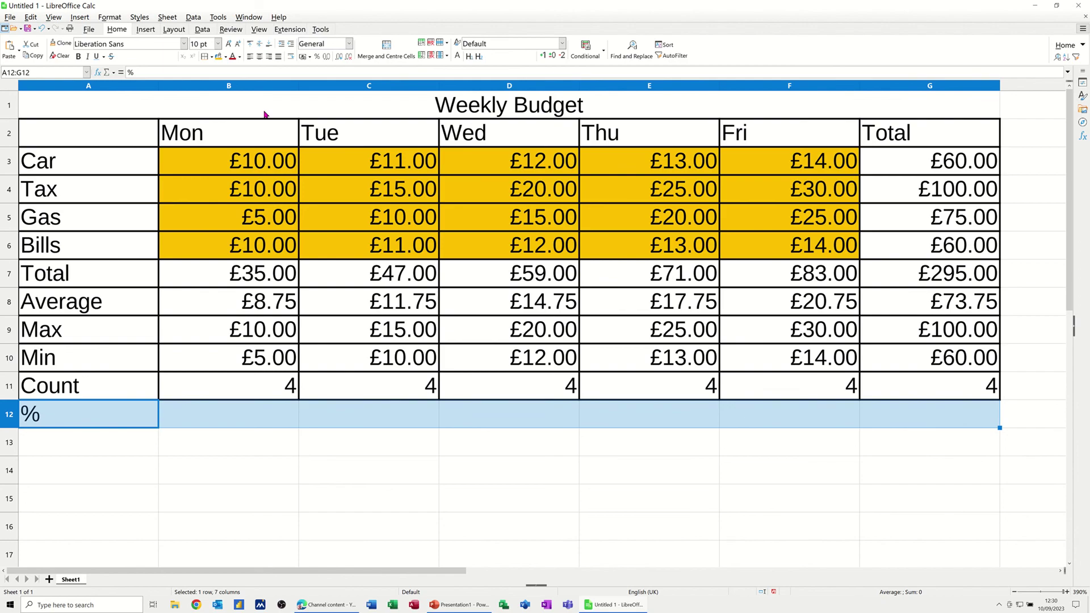
{"action": "left_click", "coordinate": [211, 57]}
{"action": "left_click", "coordinate": [238, 100]}
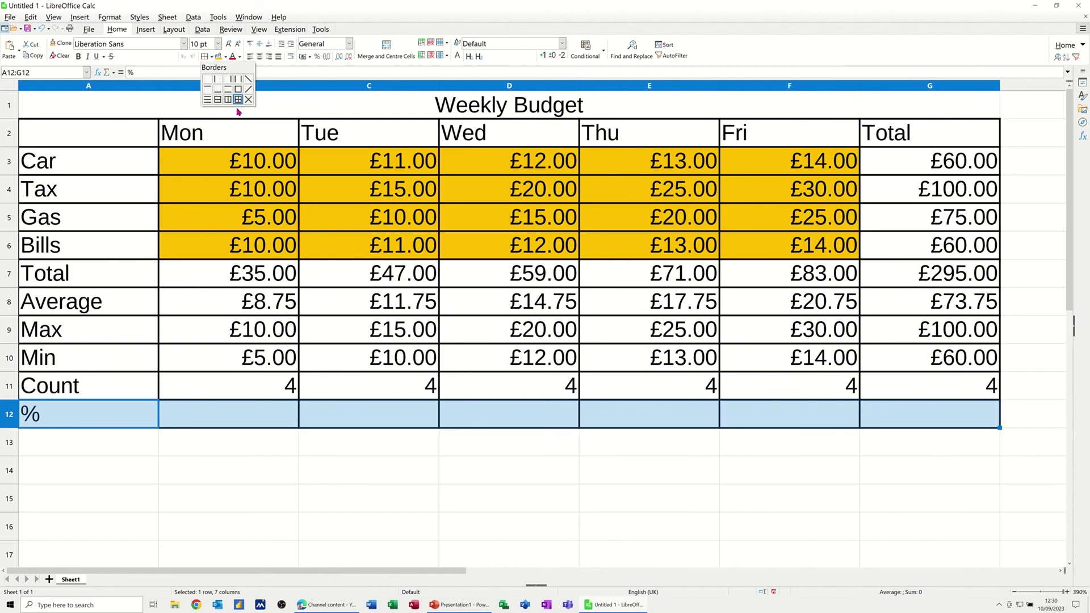
{"action": "left_click", "coordinate": [235, 417]}
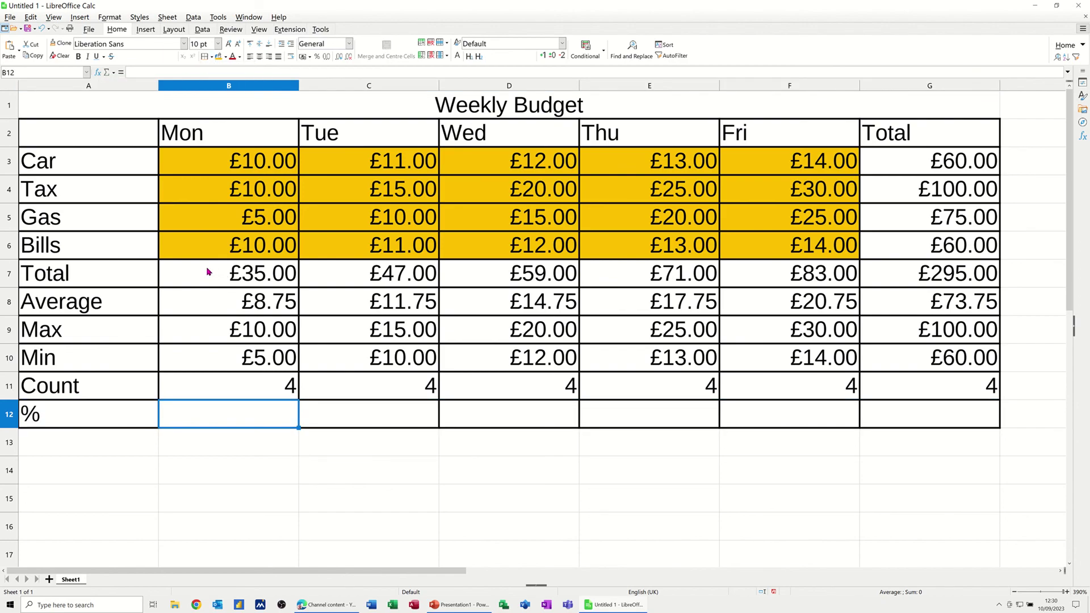
{"action": "left_click_drag", "start_coordinate": [210, 273], "coordinate": [928, 271]}
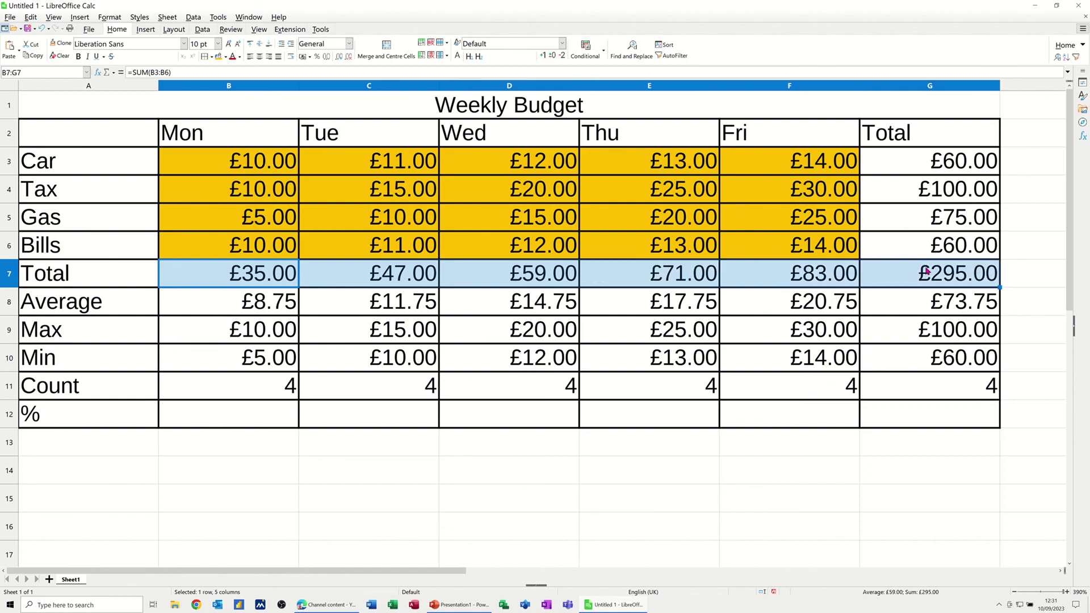
Fill the Total row values B7:G7 with a light green background
{"action": "left_click", "coordinate": [225, 58]}
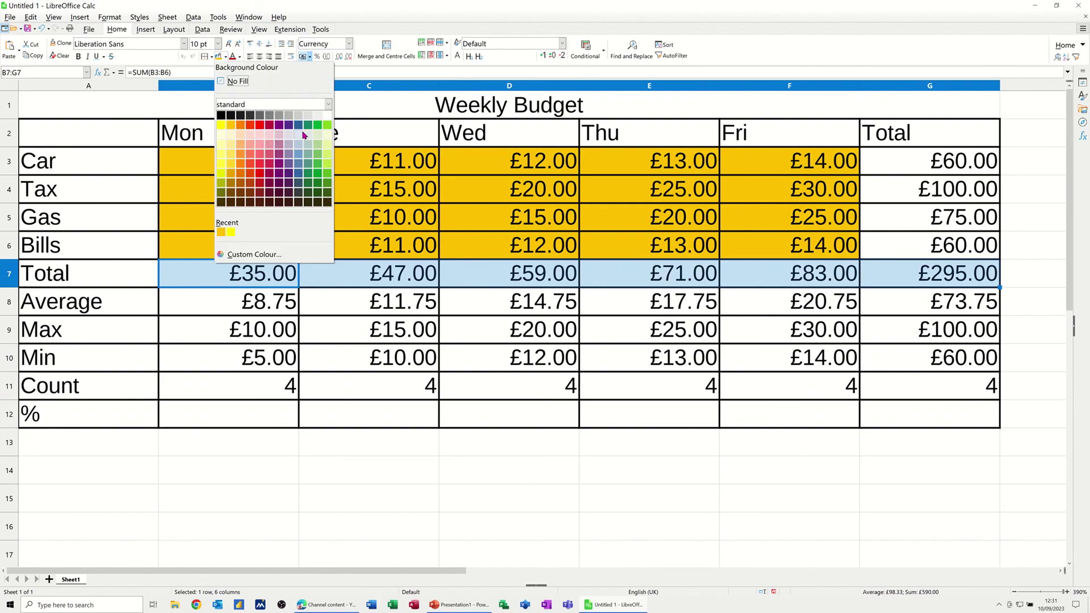
{"action": "left_click", "coordinate": [325, 156]}
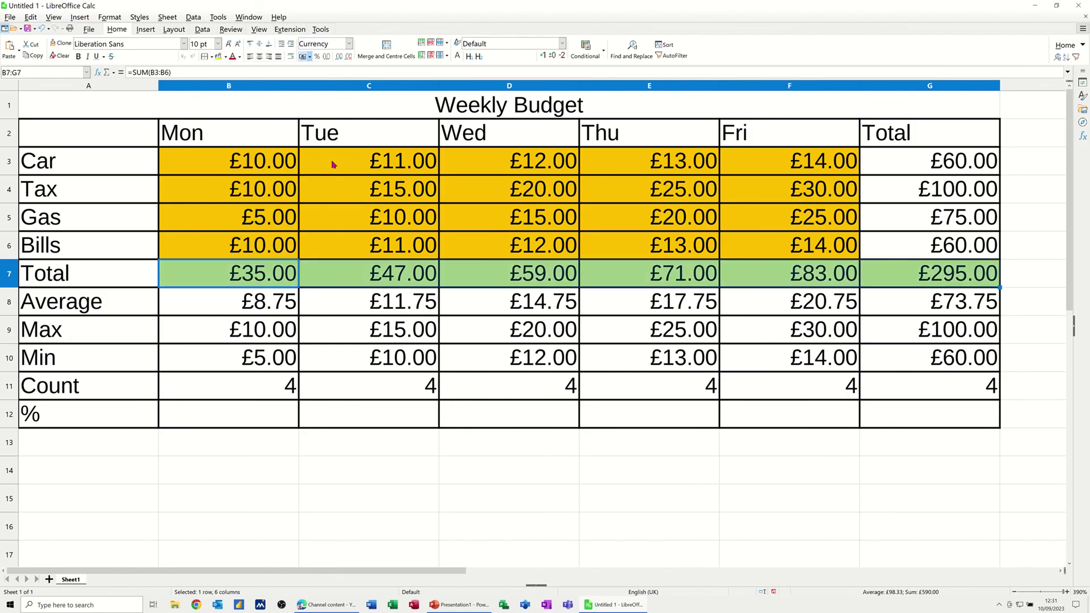
{"action": "left_click", "coordinate": [327, 297]}
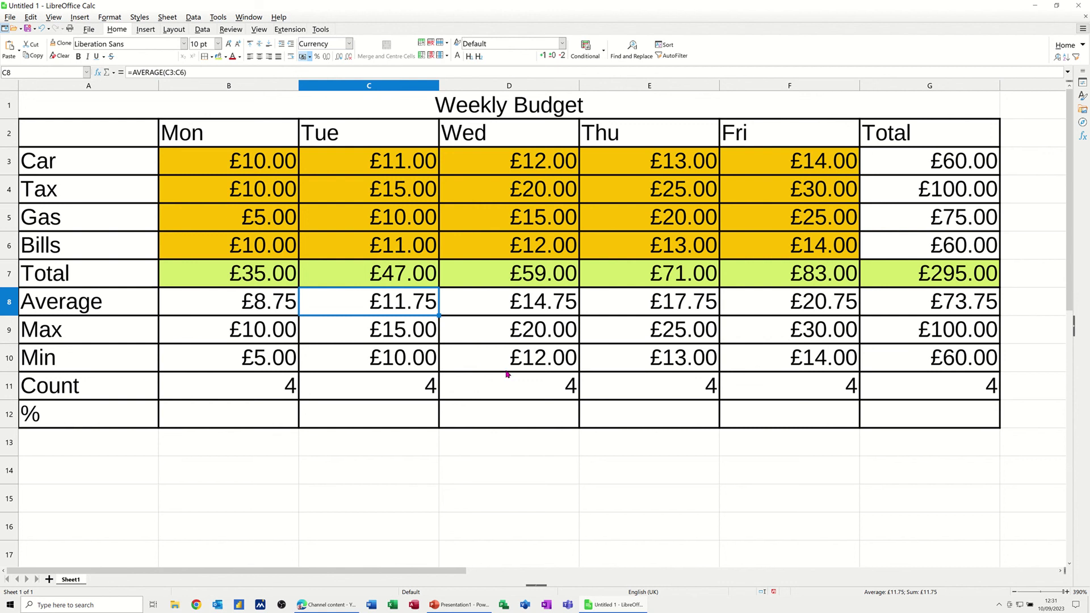
{"action": "left_click", "coordinate": [215, 421]}
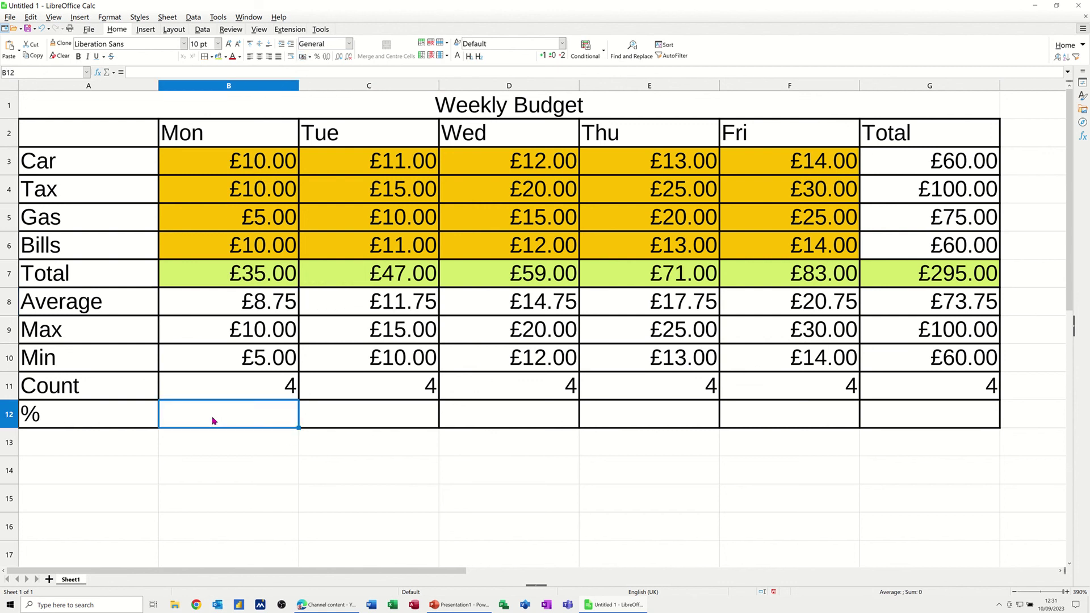
Enter =B7/G7 in B12 as a percentage (11.86%), then copy it to C12, which shows #DIV/0!
{"action": "type", "text": "="}
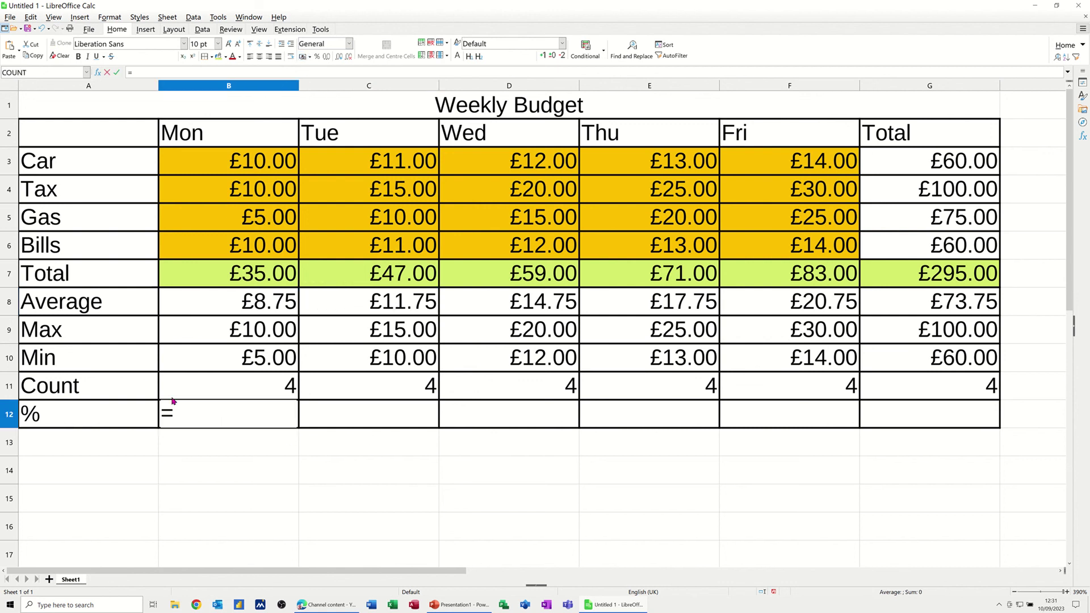
{"action": "left_click", "coordinate": [214, 276]}
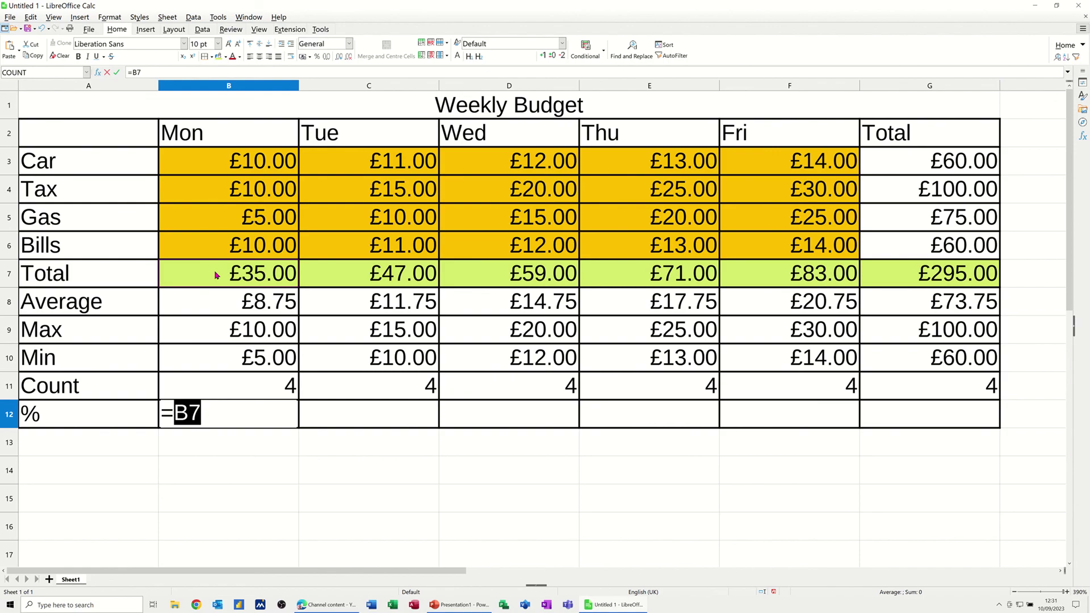
{"action": "type", "text": "/"}
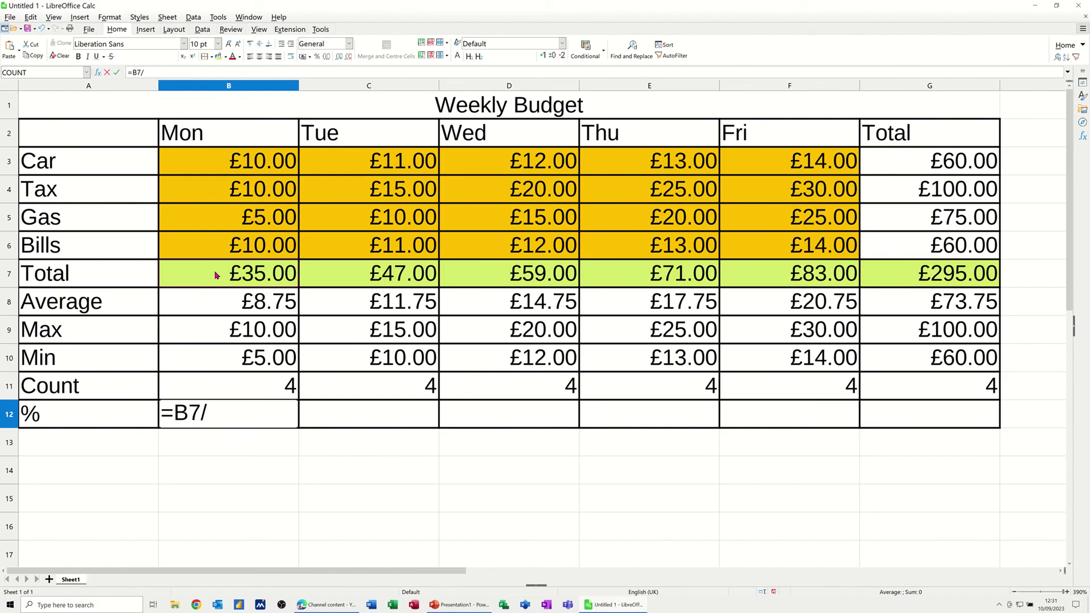
{"action": "left_click", "coordinate": [894, 276]}
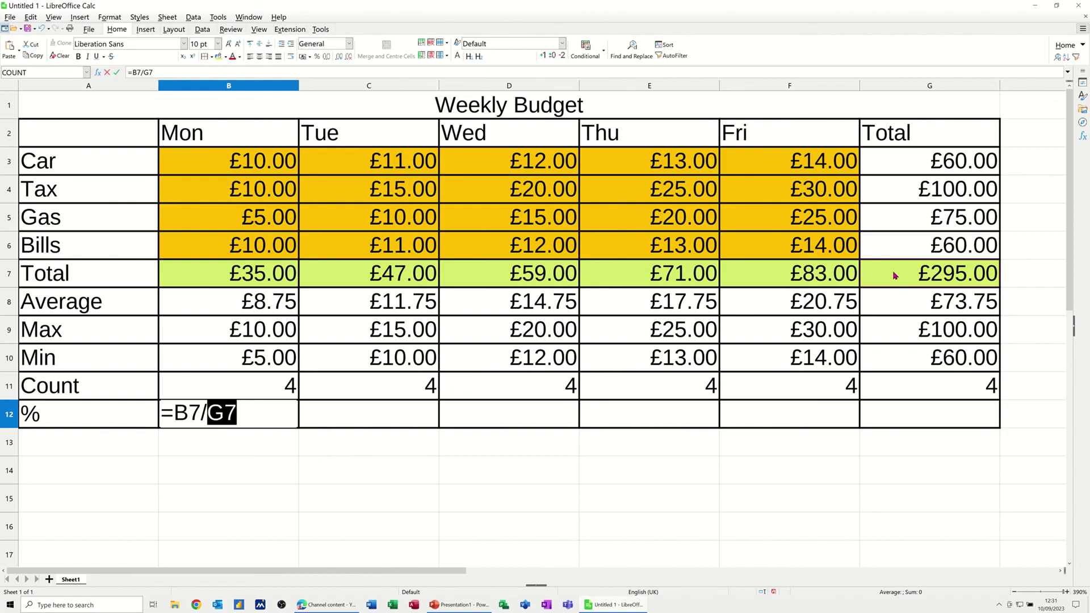
{"action": "left_click", "coordinate": [119, 74]}
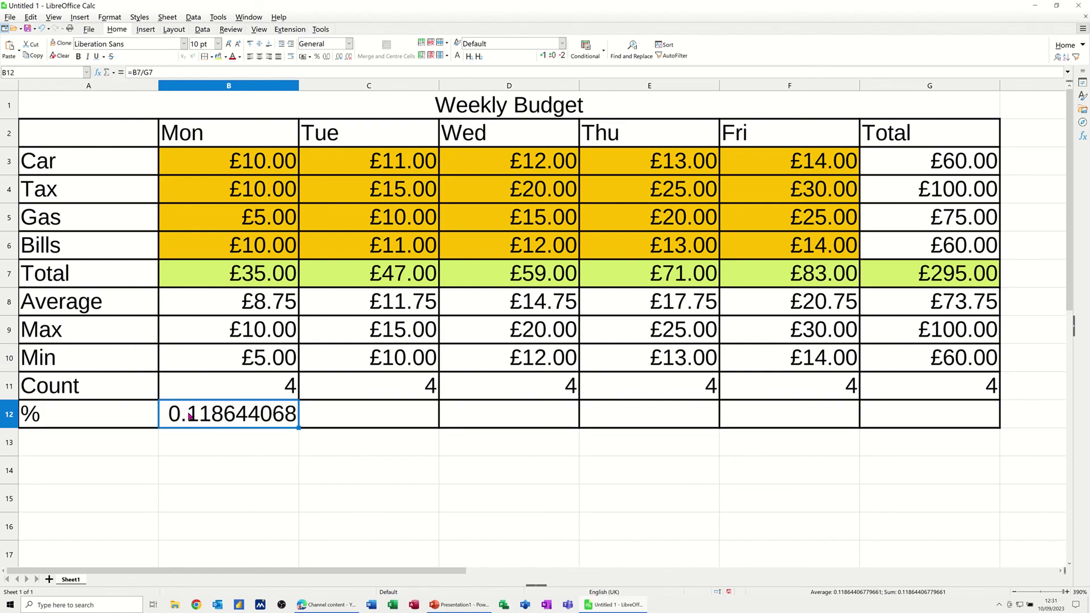
{"action": "left_click", "coordinate": [318, 57]}
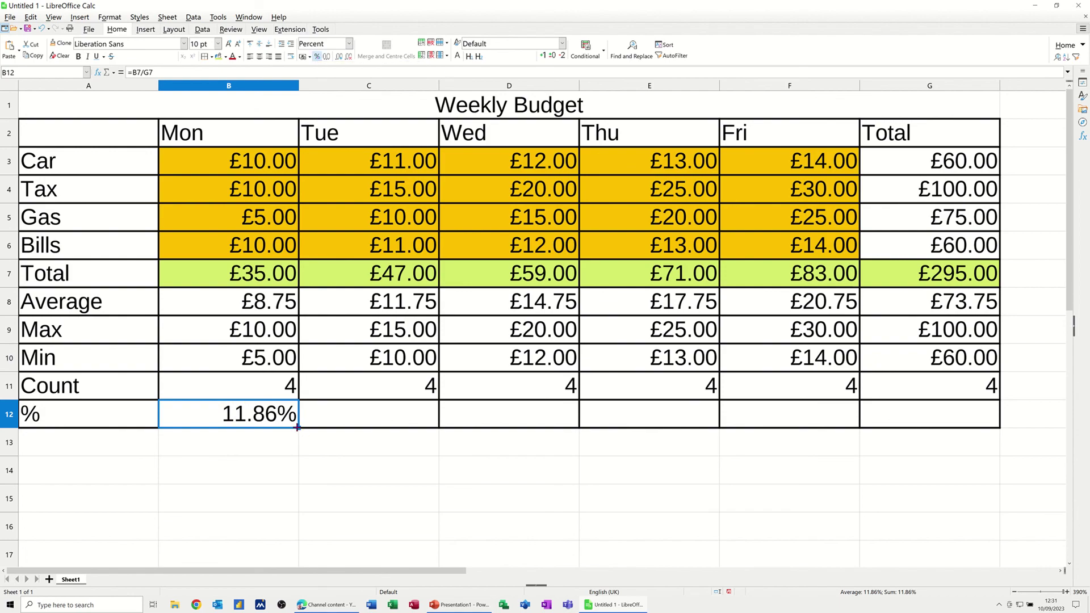
{"action": "left_click_drag", "start_coordinate": [297, 426], "coordinate": [416, 423]}
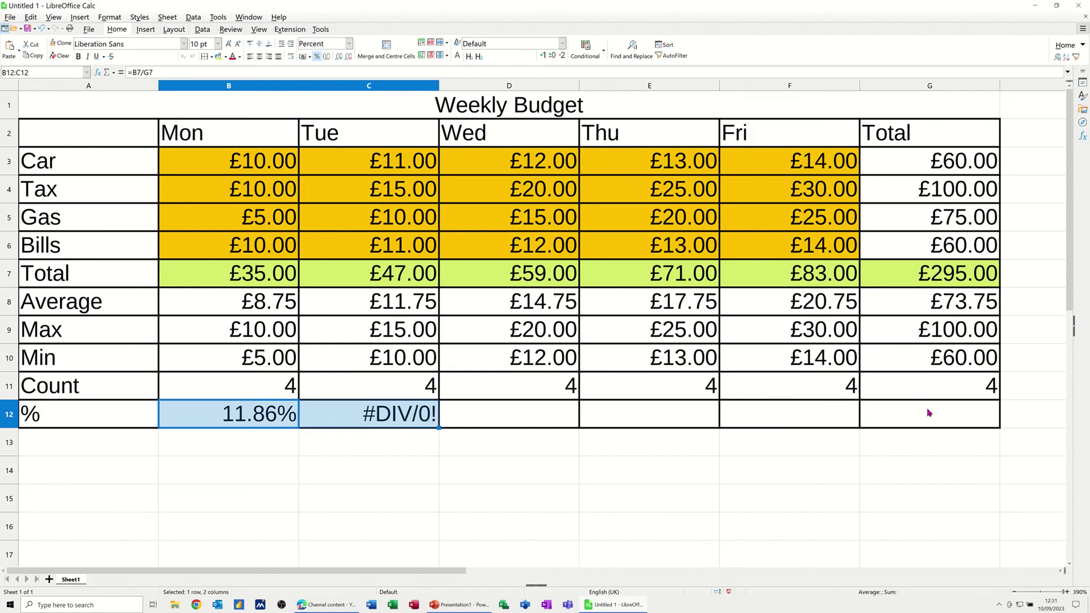
Check C12's #DIV/0! formula and give H7 the same green fill as the Total row
{"action": "left_click", "coordinate": [376, 418]}
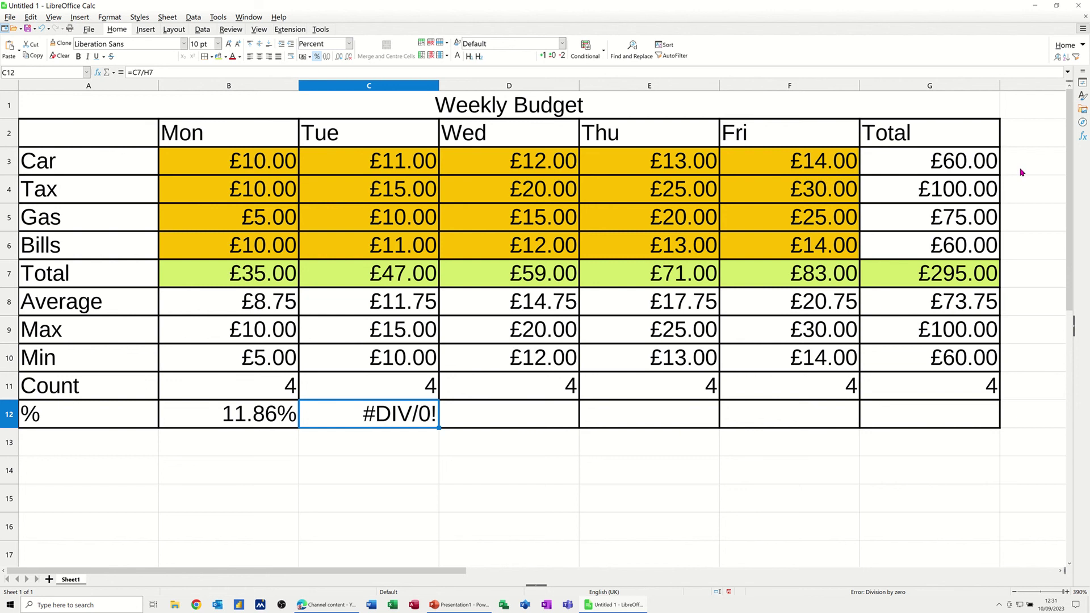
{"action": "left_click", "coordinate": [1029, 272]}
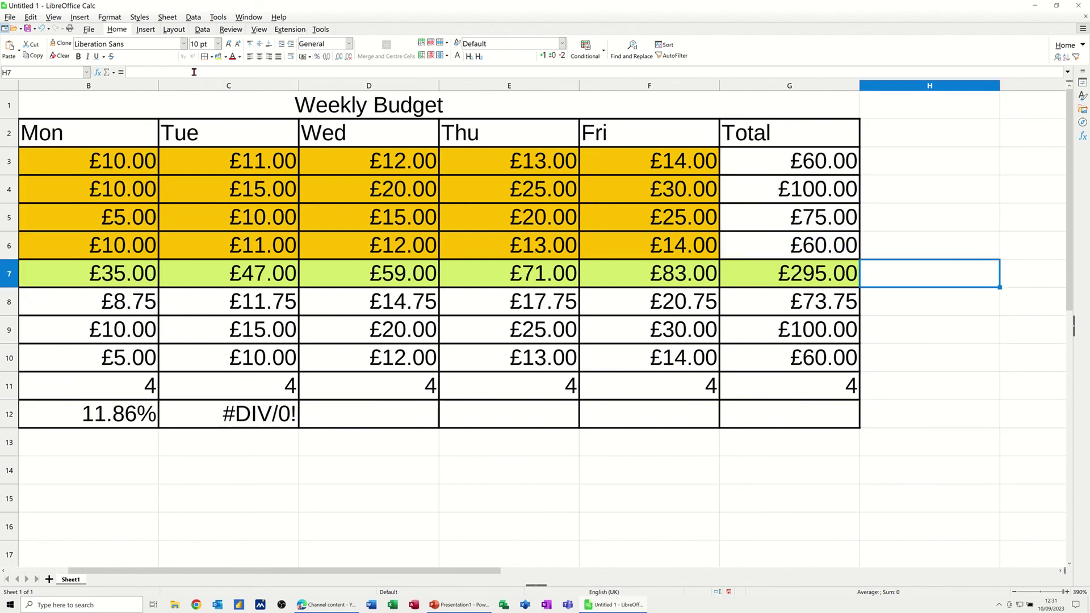
{"action": "left_click", "coordinate": [218, 56]}
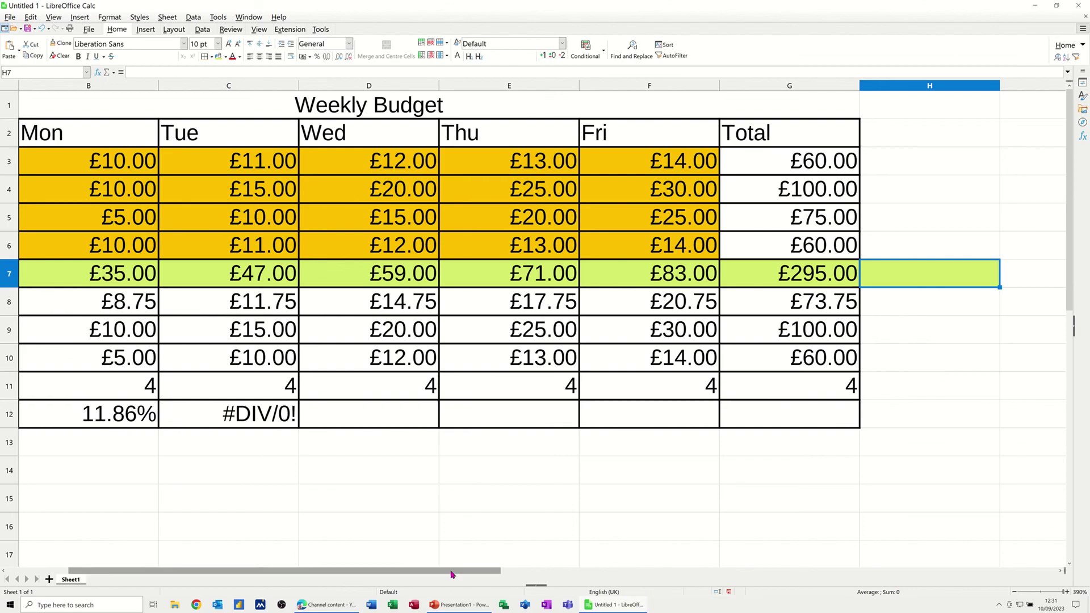
Reopen B12's =B7/G7 formula in the formula bar for editing
{"action": "left_click_drag", "start_coordinate": [452, 574], "coordinate": [299, 427]}
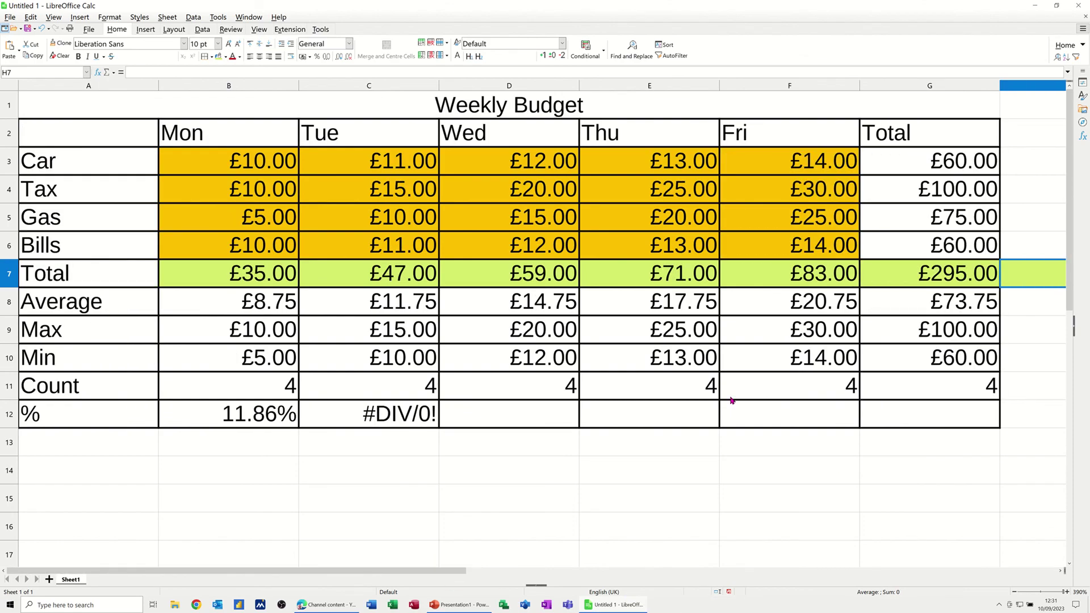
{"action": "left_click", "coordinate": [257, 415]}
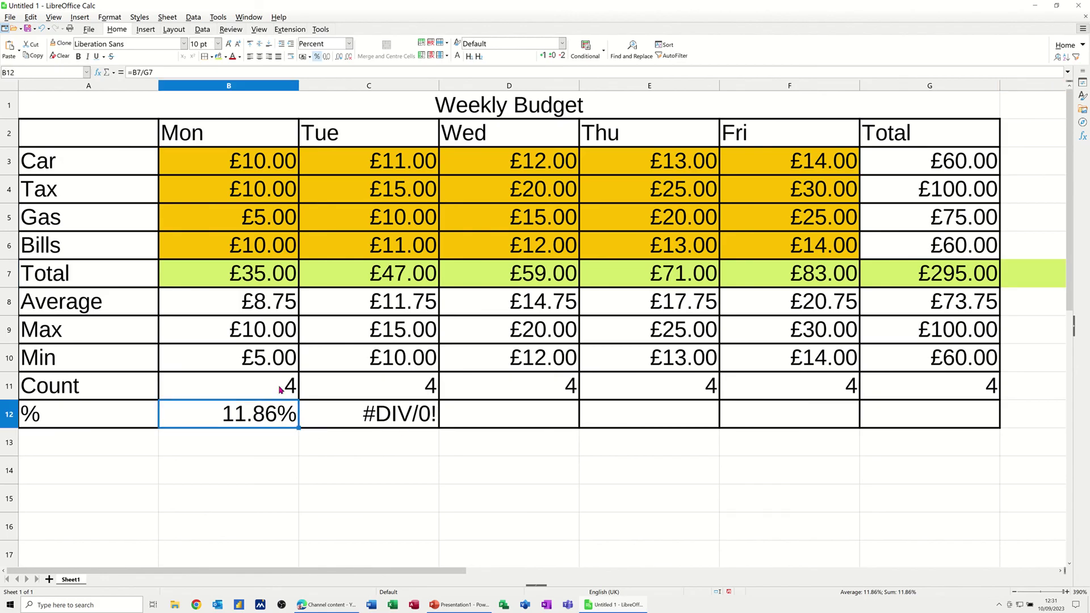
{"action": "left_click", "coordinate": [152, 72]}
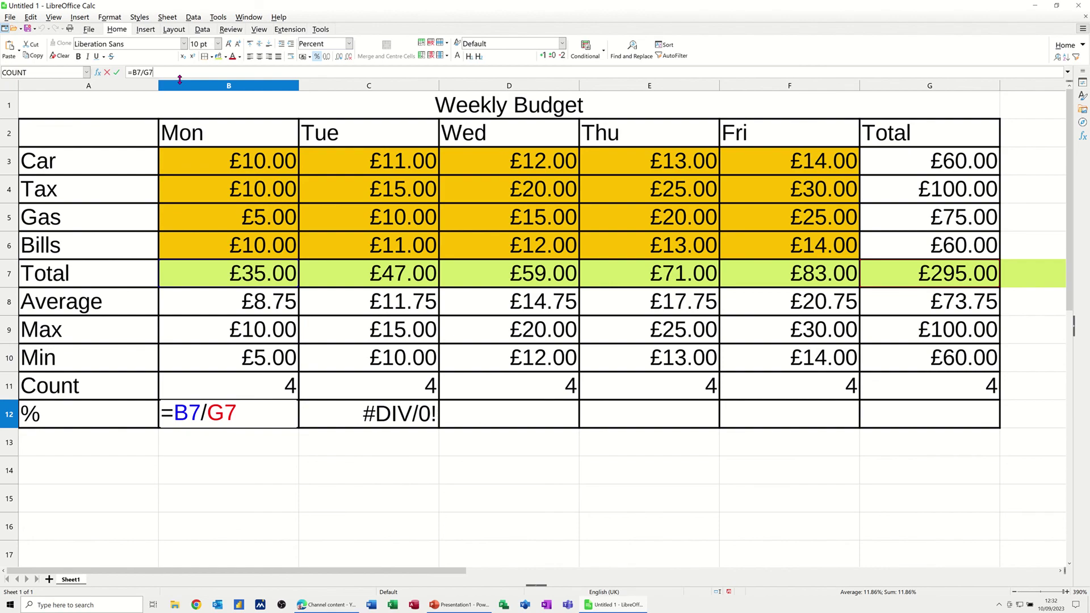
Change B12 to =B7/$G$7 and fill it to G12, giving 11.86% through 100.00%
{"action": "key", "text": "F4"}
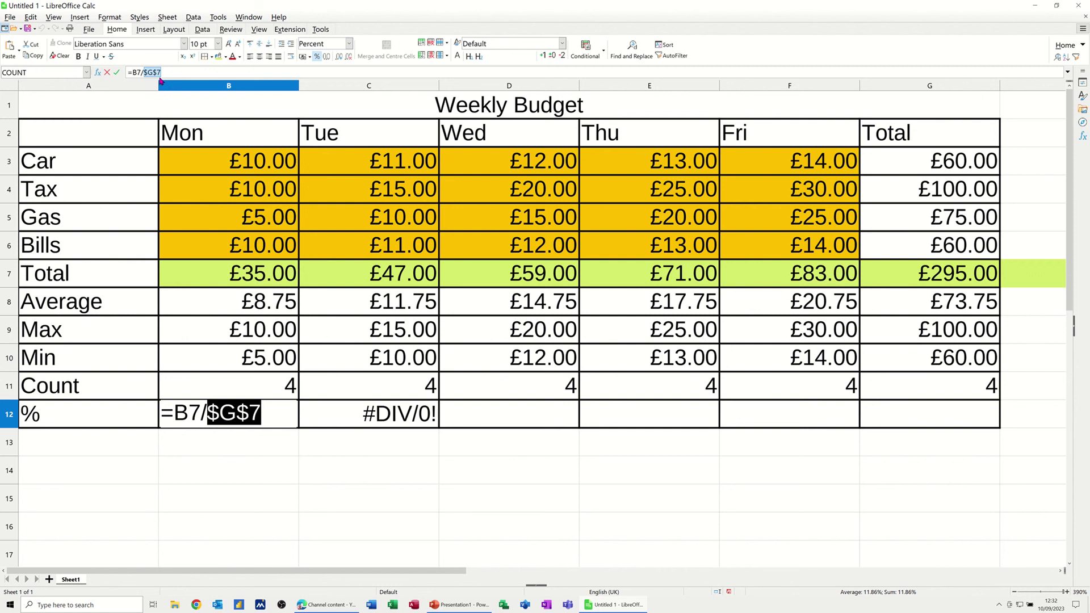
{"action": "left_click", "coordinate": [117, 73]}
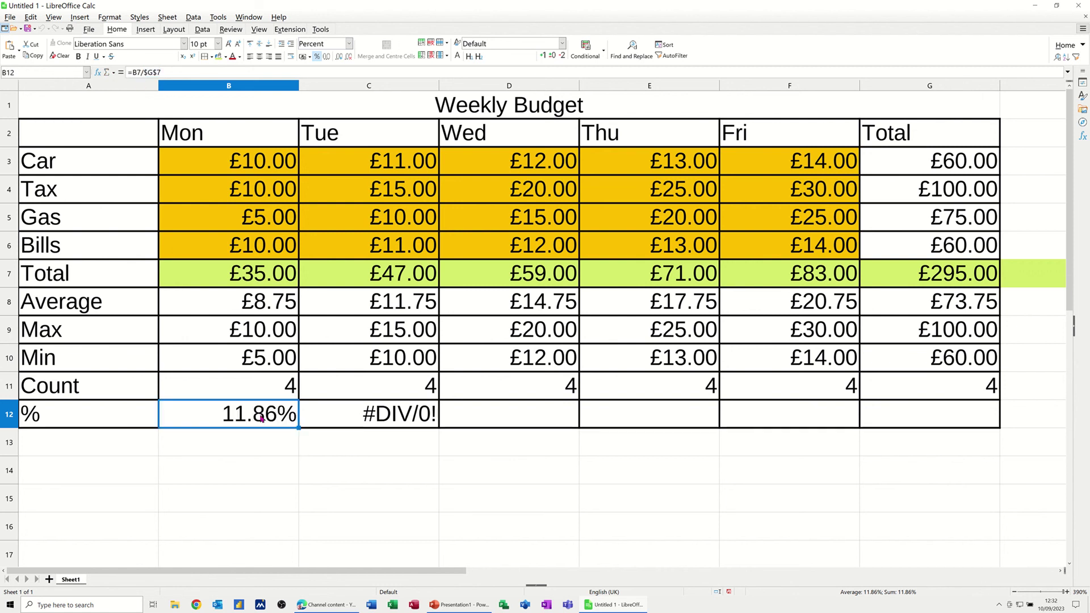
{"action": "left_click_drag", "start_coordinate": [299, 426], "coordinate": [1005, 449]}
{"action": "left_click_drag", "start_coordinate": [672, 431], "coordinate": [574, 421]}
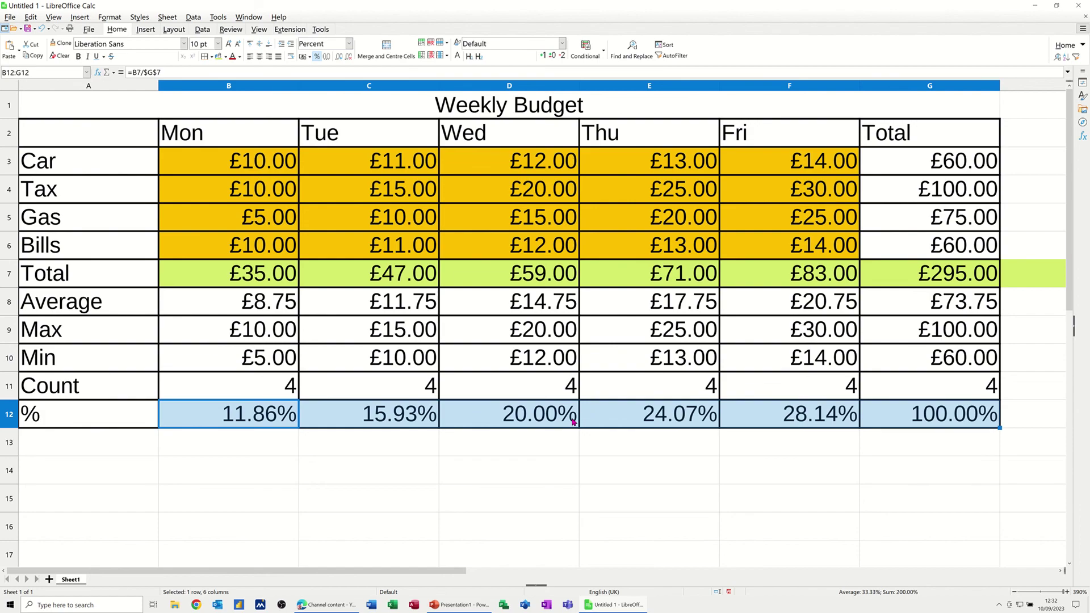